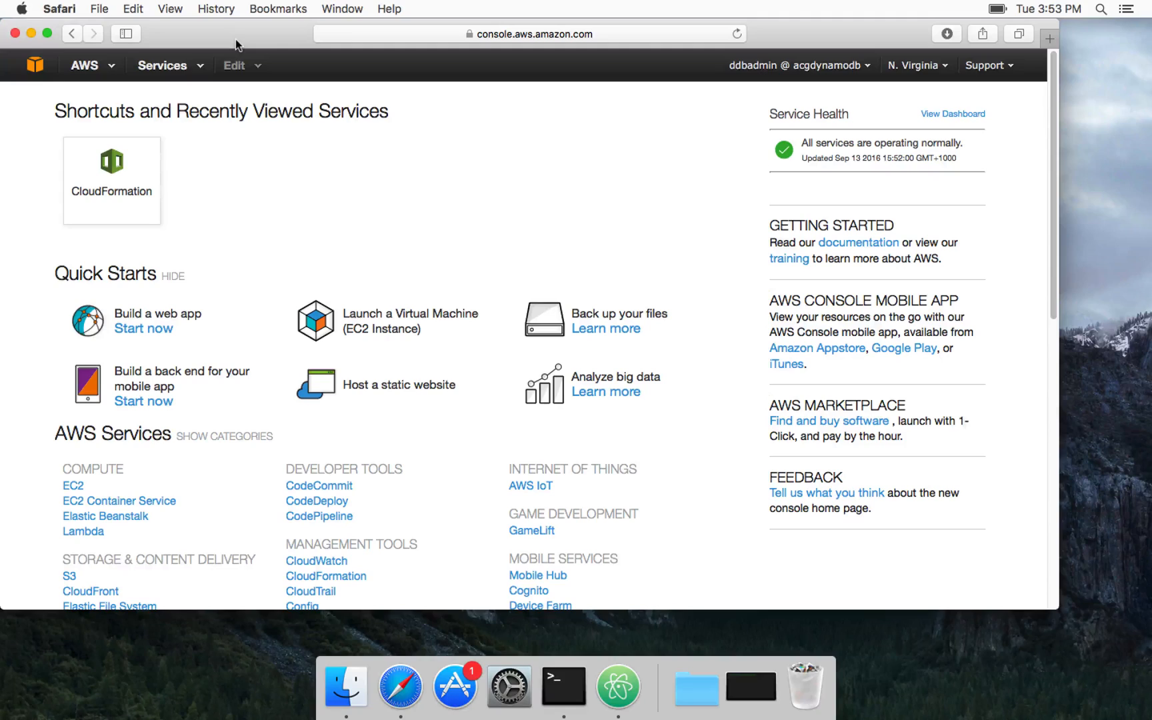
Open the DynamoDB service and select the US East (N. Virginia) region
{"action": "double_click", "coordinate": [235, 39]}
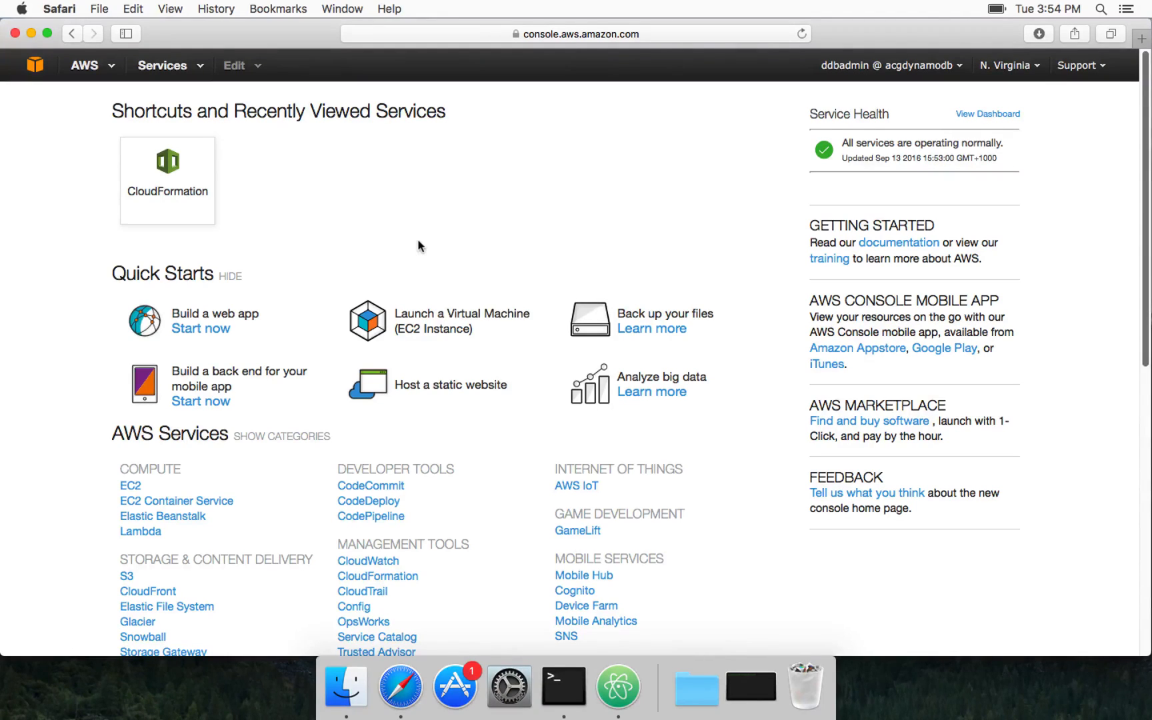
{"action": "scroll", "coordinate": [302, 414], "scroll_direction": "down", "scroll_amount": 10}
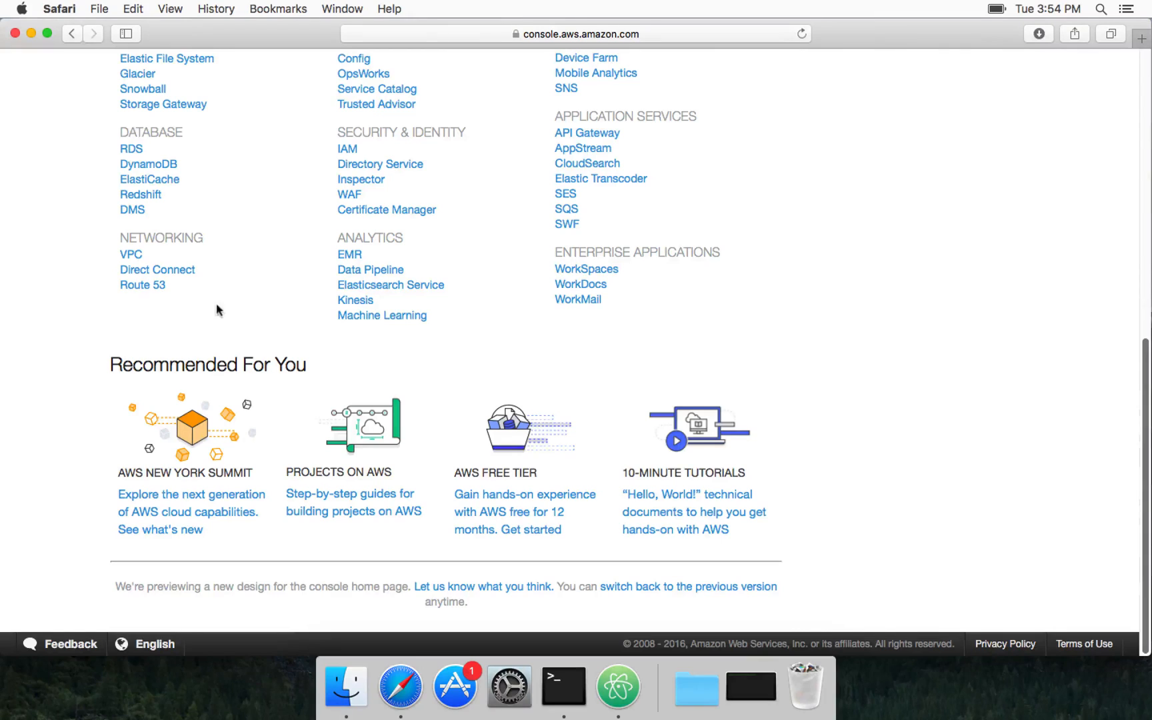
{"action": "left_click", "coordinate": [145, 166]}
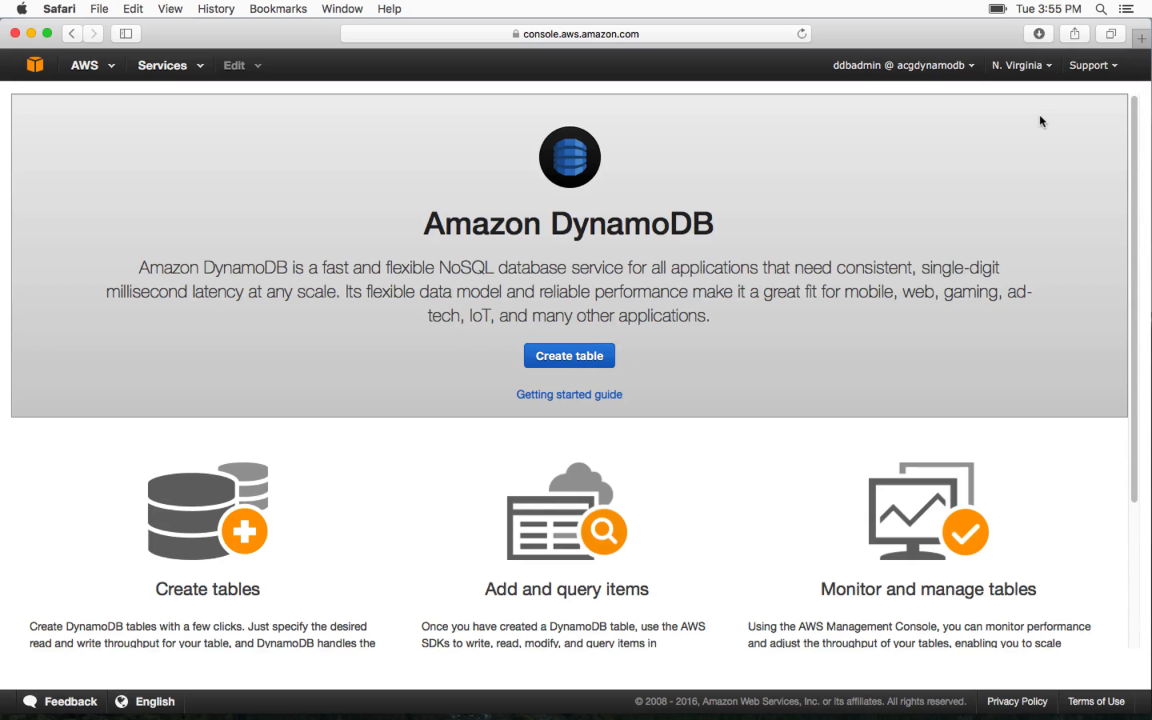
{"action": "left_click", "coordinate": [1037, 75]}
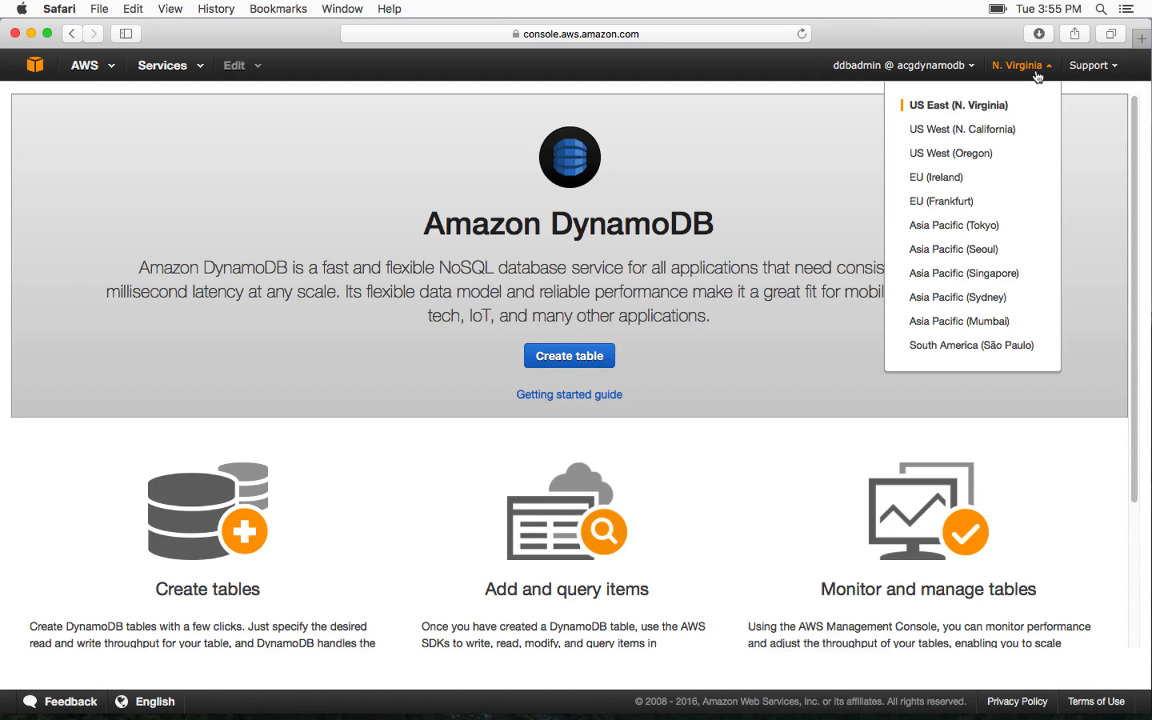
{"action": "left_click", "coordinate": [995, 105]}
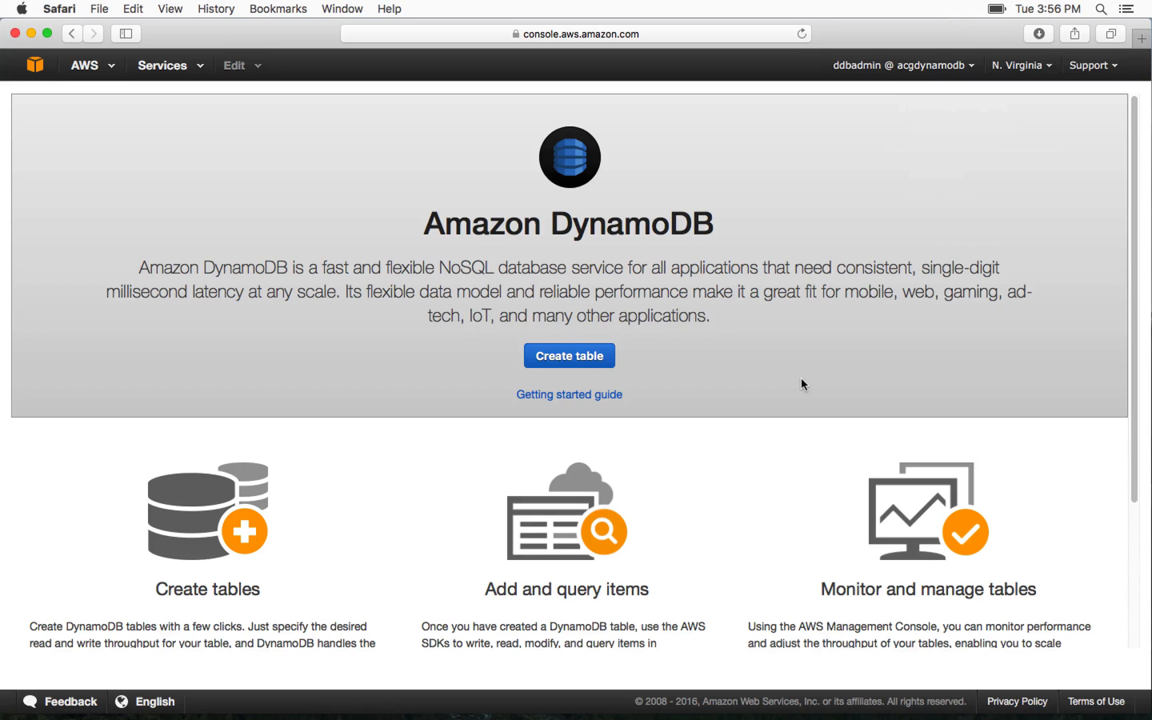
Start a new DynamoDB table and name it weatherstation_data
{"action": "left_click", "coordinate": [579, 357]}
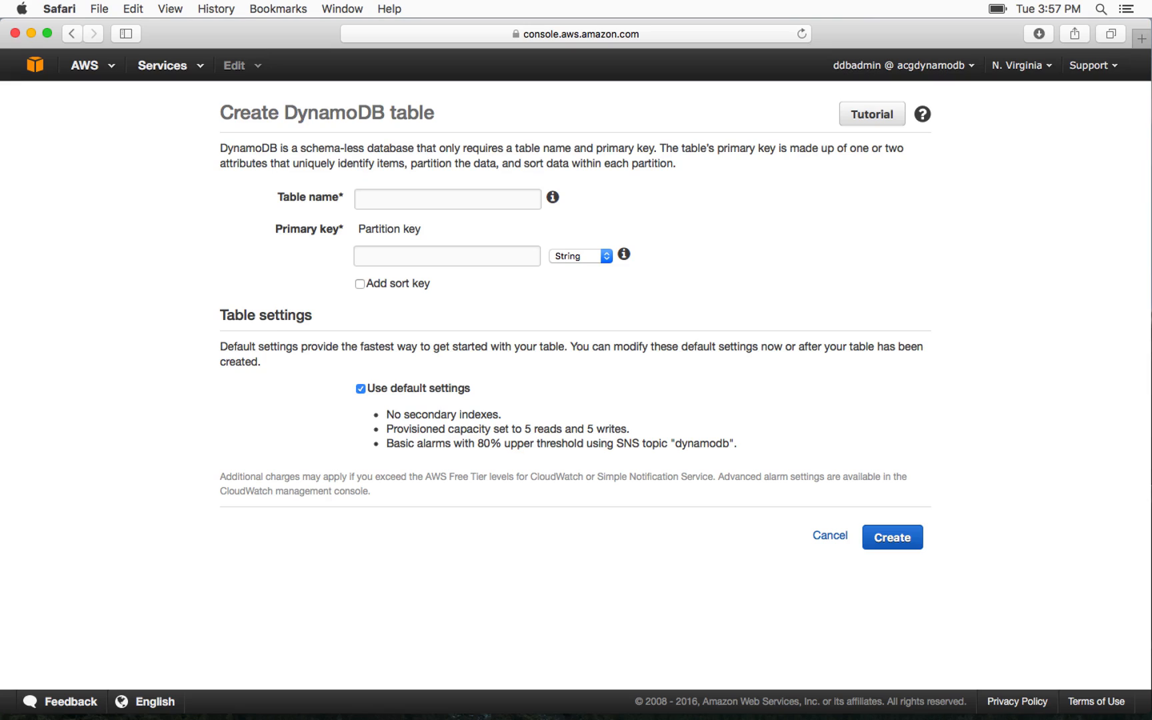
{"action": "mouse_move", "coordinate": [554, 203]}
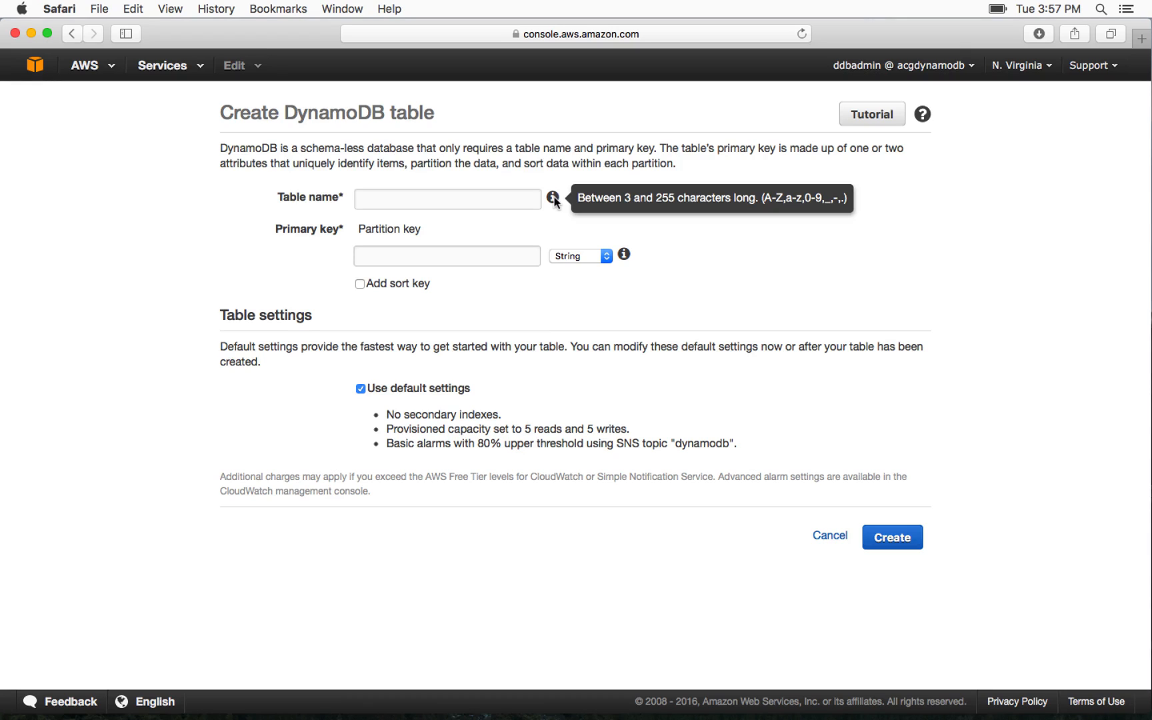
{"action": "left_click", "coordinate": [447, 199]}
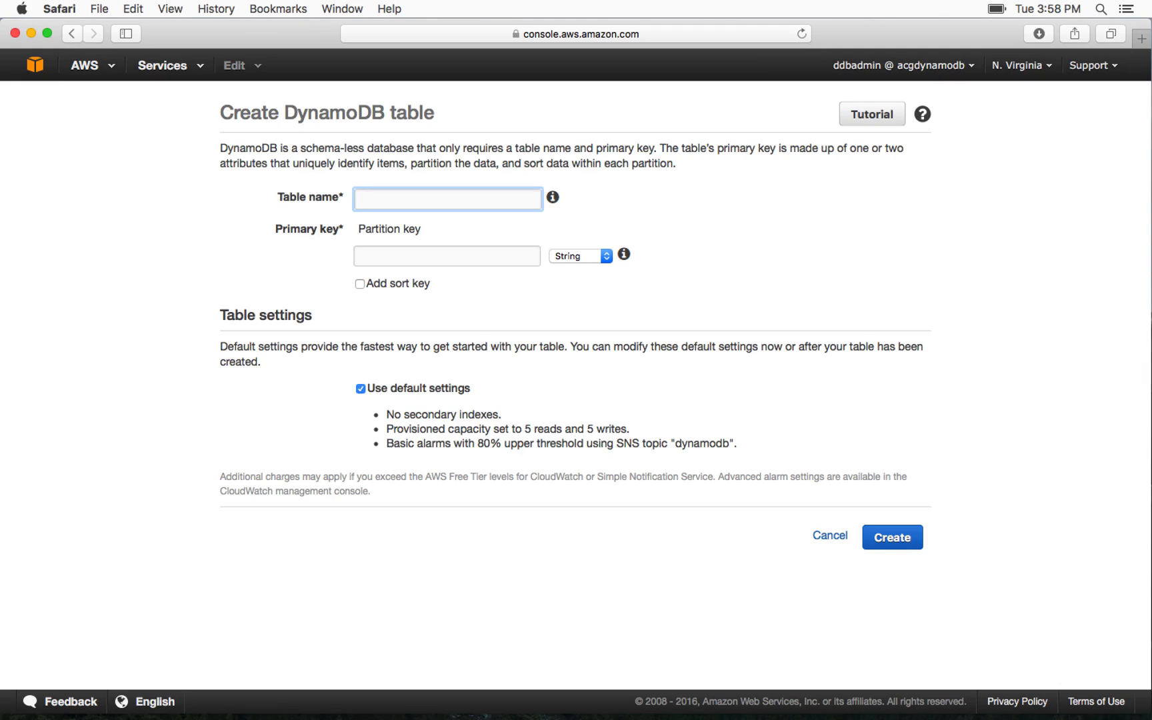
{"action": "type", "text": "weatherstation_data"}
{"action": "left_click", "coordinate": [472, 222]}
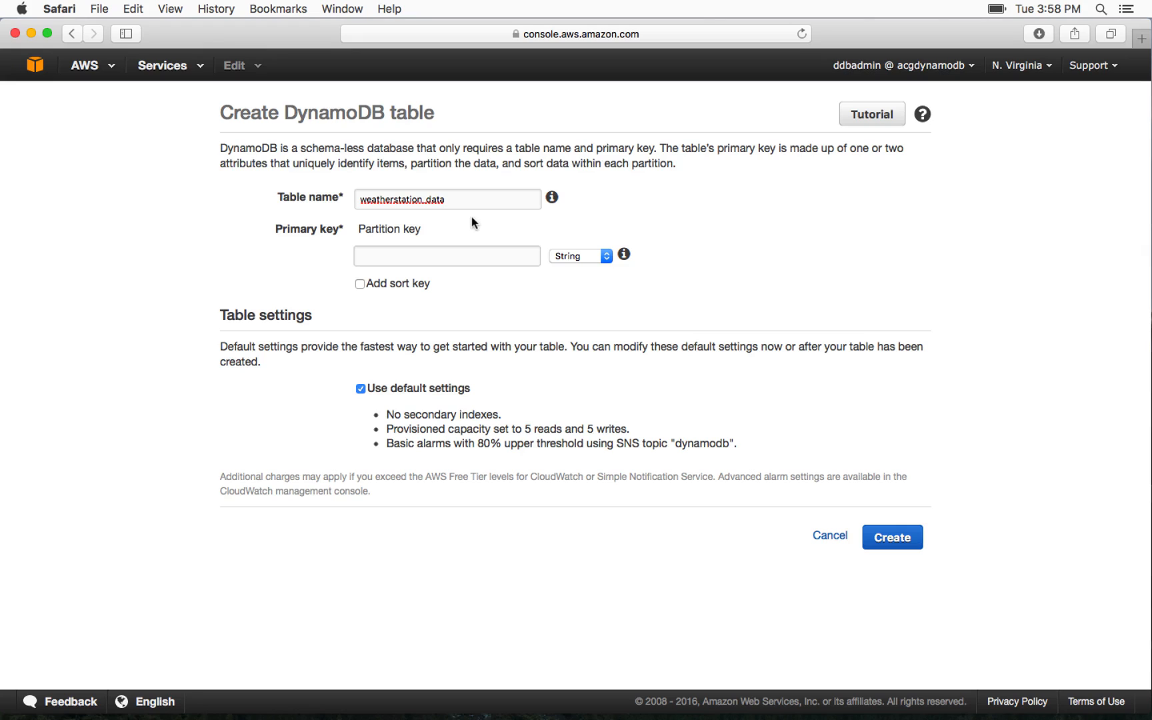
Set the table's partition key to station_id, keeping String as its data type
{"action": "left_click", "coordinate": [448, 252]}
{"action": "type", "text": "station_id"}
{"action": "left_click", "coordinate": [603, 256]}
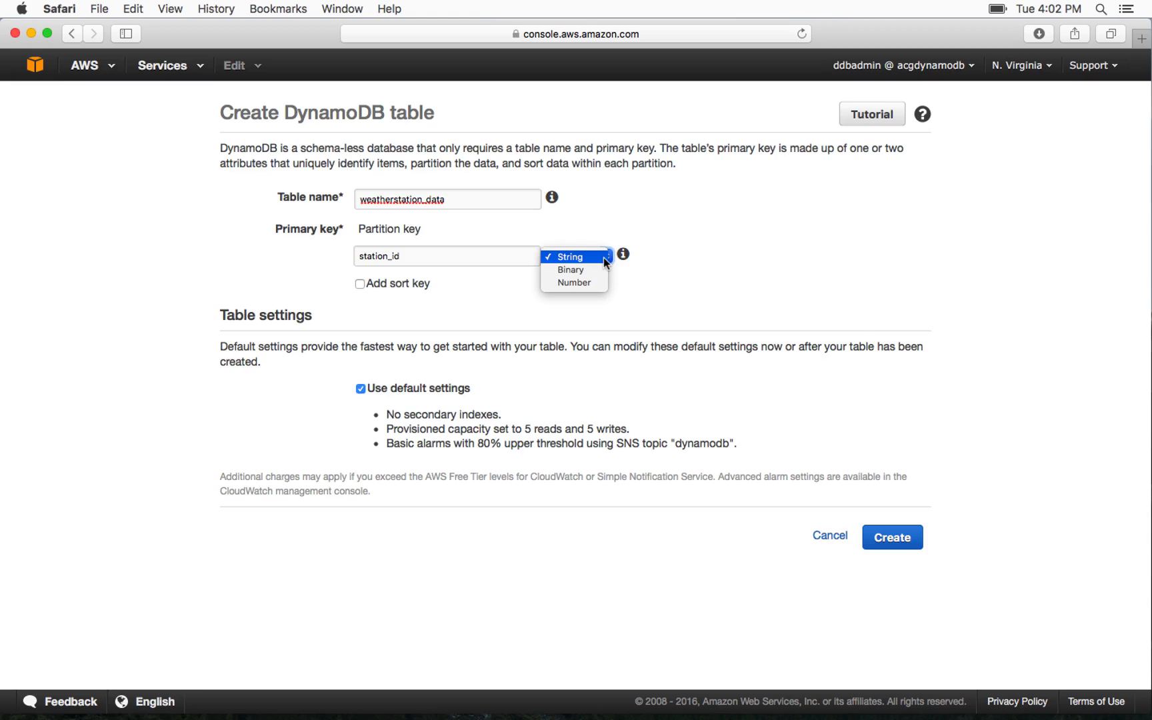
{"action": "left_click", "coordinate": [360, 285]}
Add a sort key named dateandtime to the table's primary key
{"action": "left_click", "coordinate": [359, 286]}
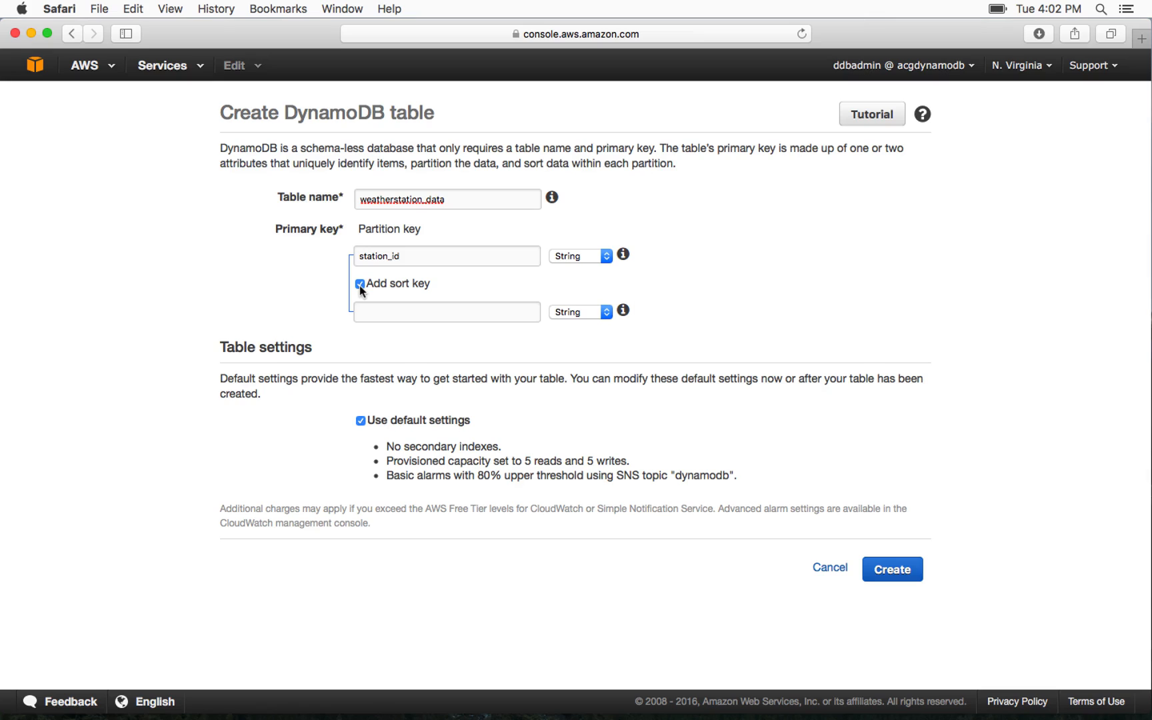
{"action": "key", "text": "Tab"}
{"action": "type", "text": "dateandtime"}
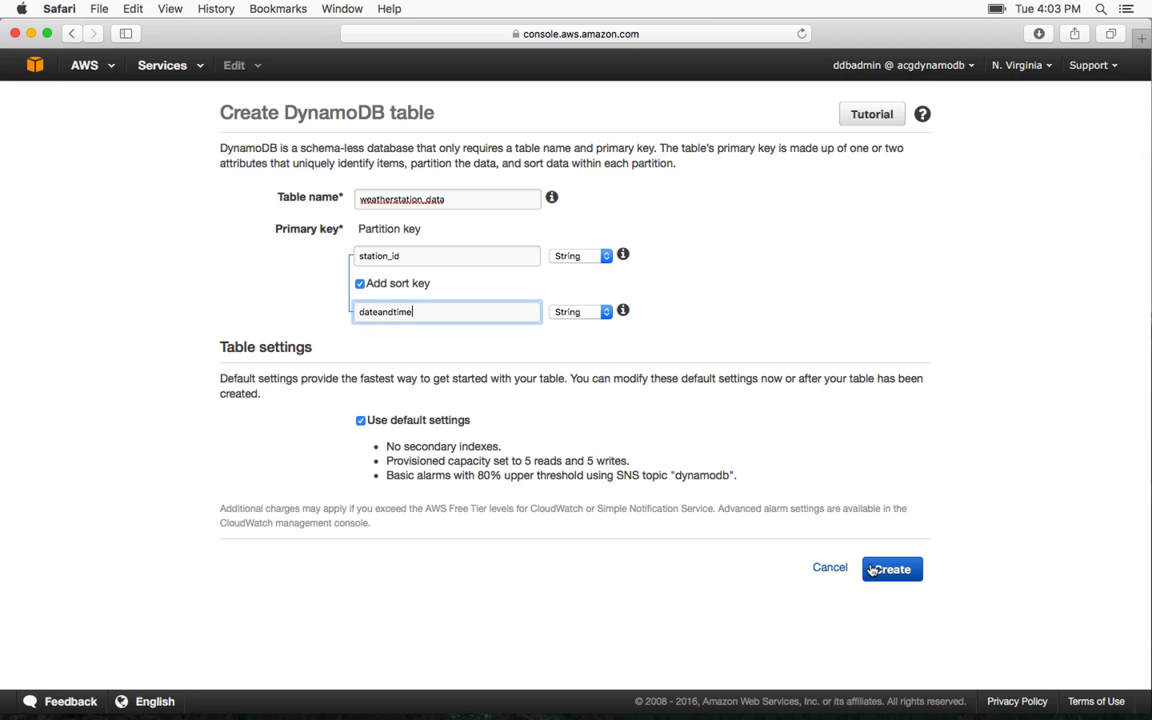
Look at the custom table settings, restore the default settings and create the table
{"action": "left_click", "coordinate": [360, 419]}
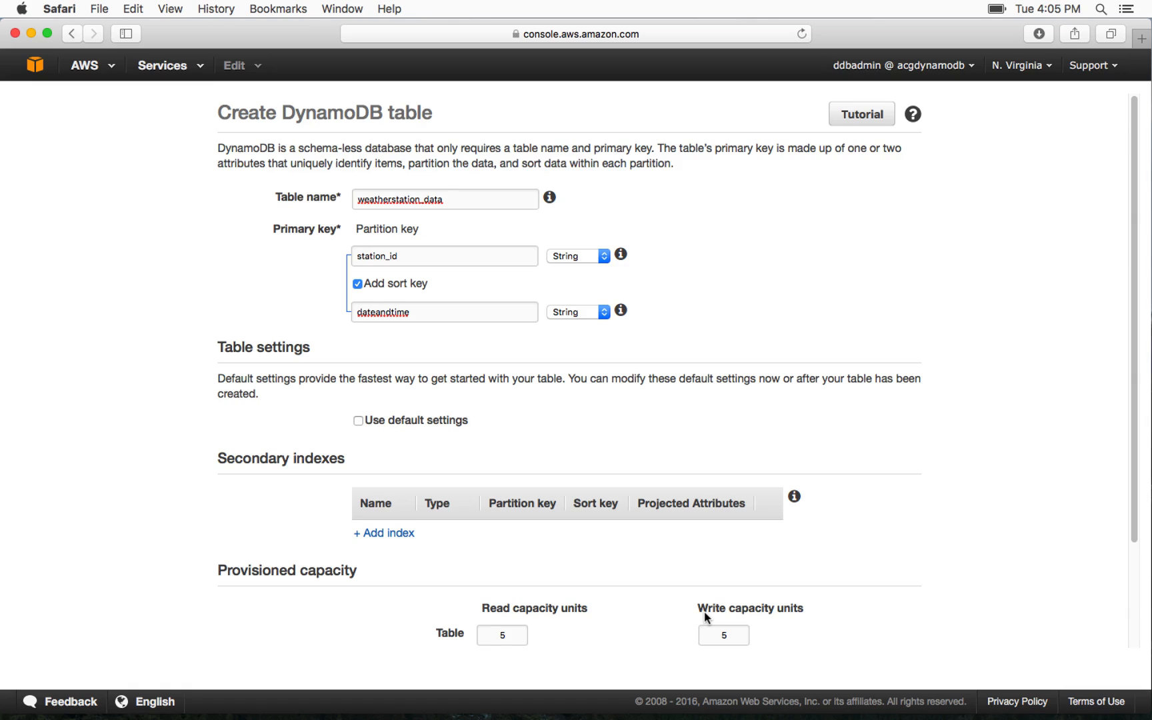
{"action": "left_click", "coordinate": [358, 422]}
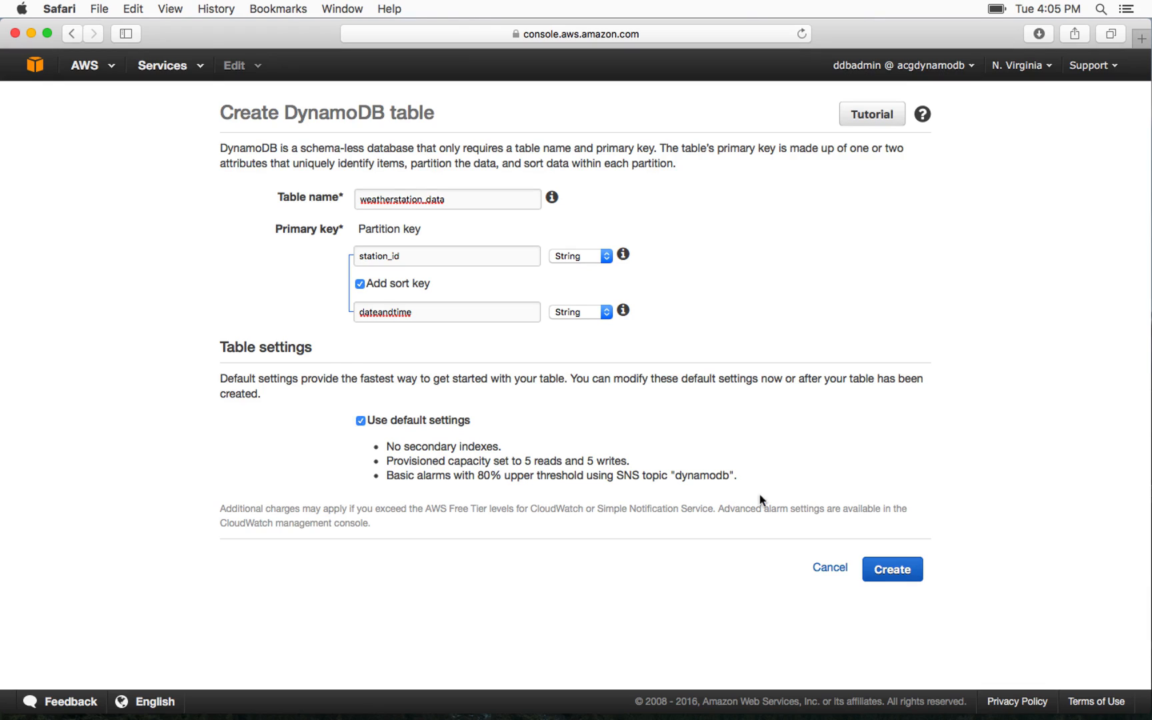
{"action": "left_click", "coordinate": [891, 571]}
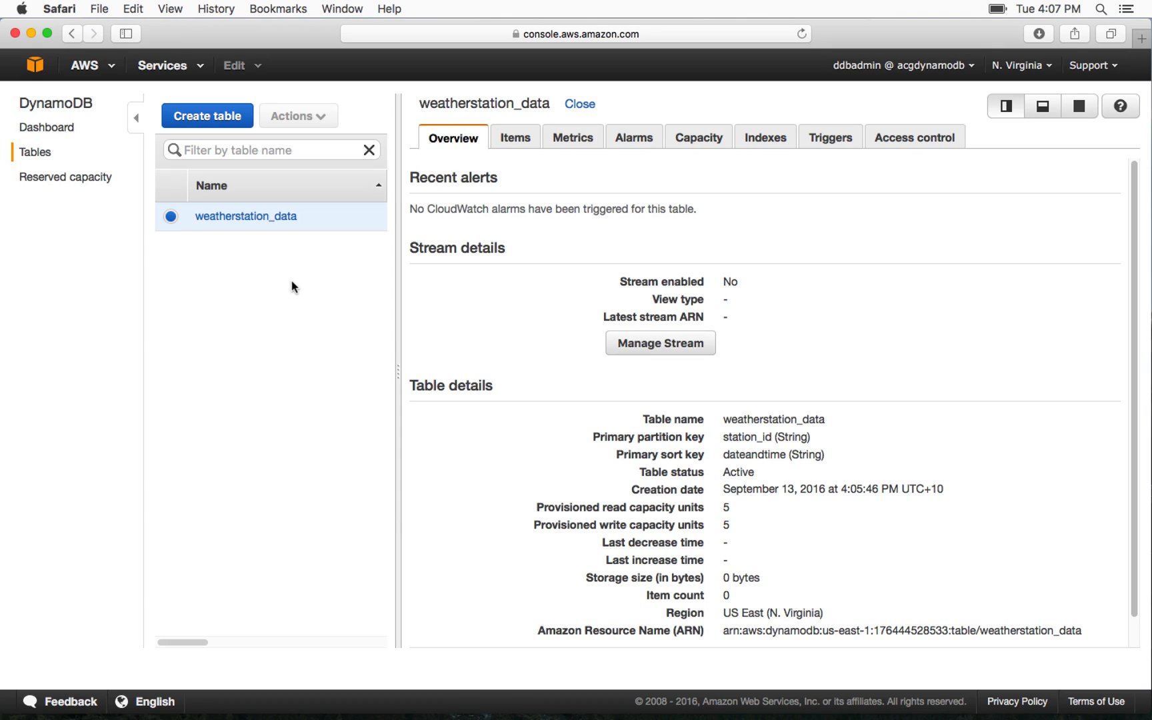
Review the DynamoDB dashboard and the reserved capacity page, and return to the list of tables
{"action": "left_click", "coordinate": [48, 128]}
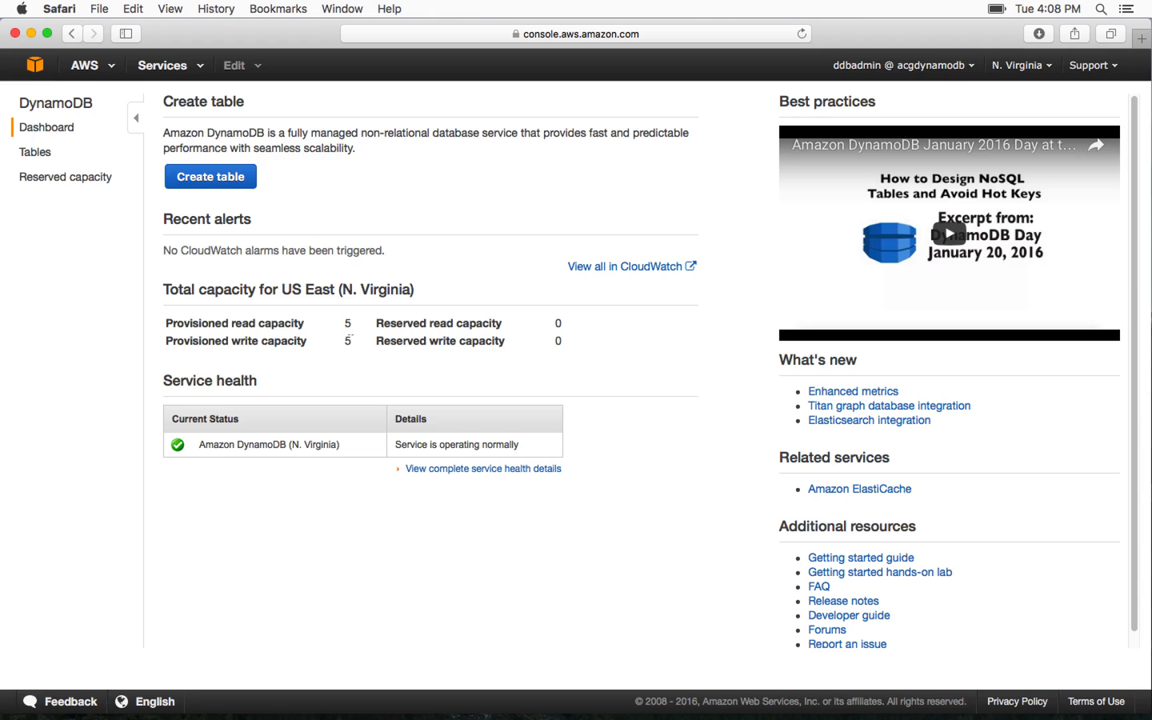
{"action": "left_click", "coordinate": [90, 186]}
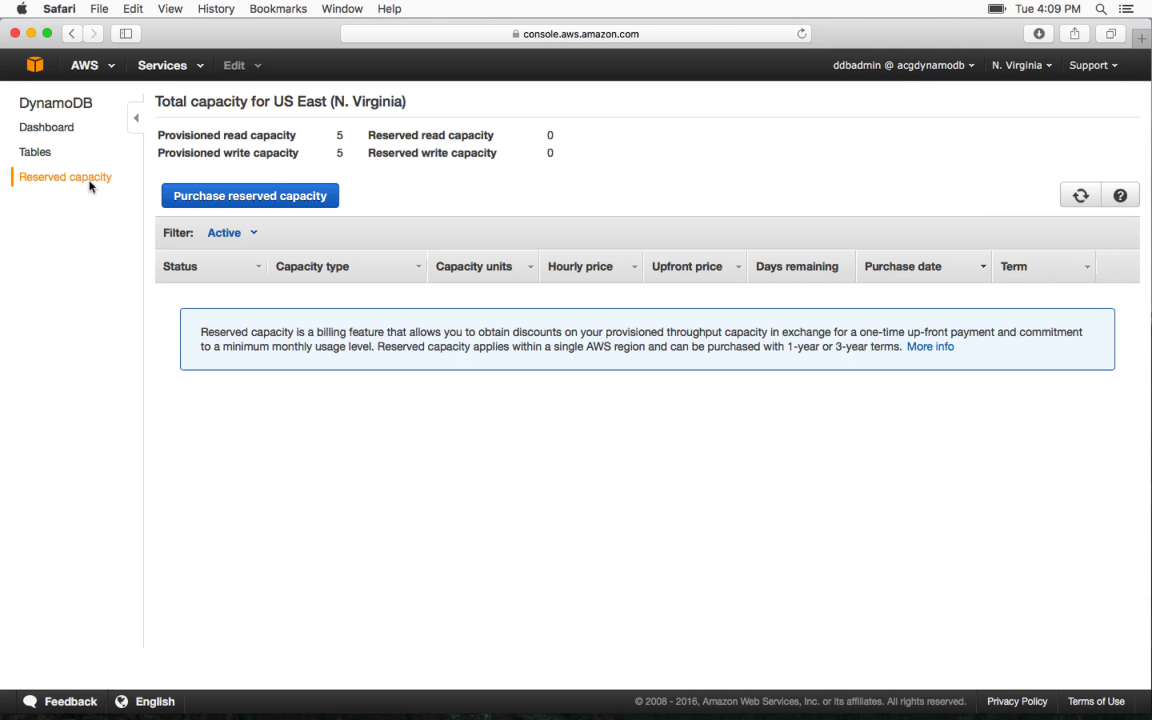
{"action": "left_click", "coordinate": [47, 157]}
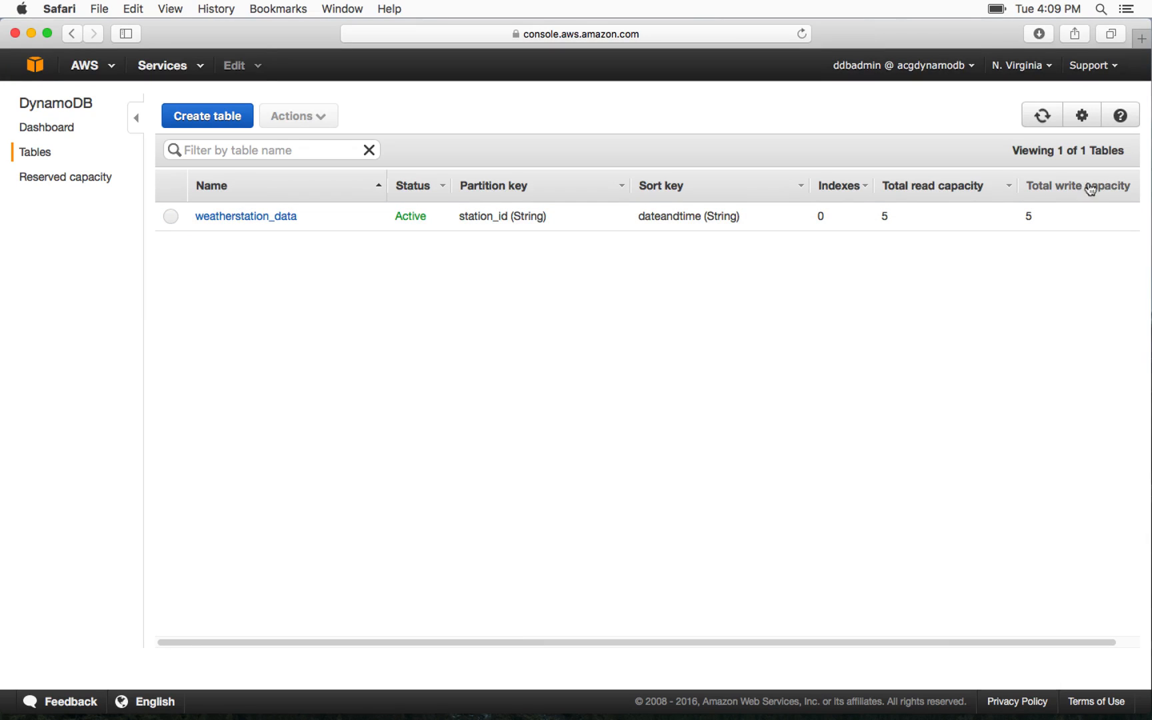
Open the weatherstation_data table and examine its overview details, including storage size and item count
{"action": "left_click", "coordinate": [279, 220]}
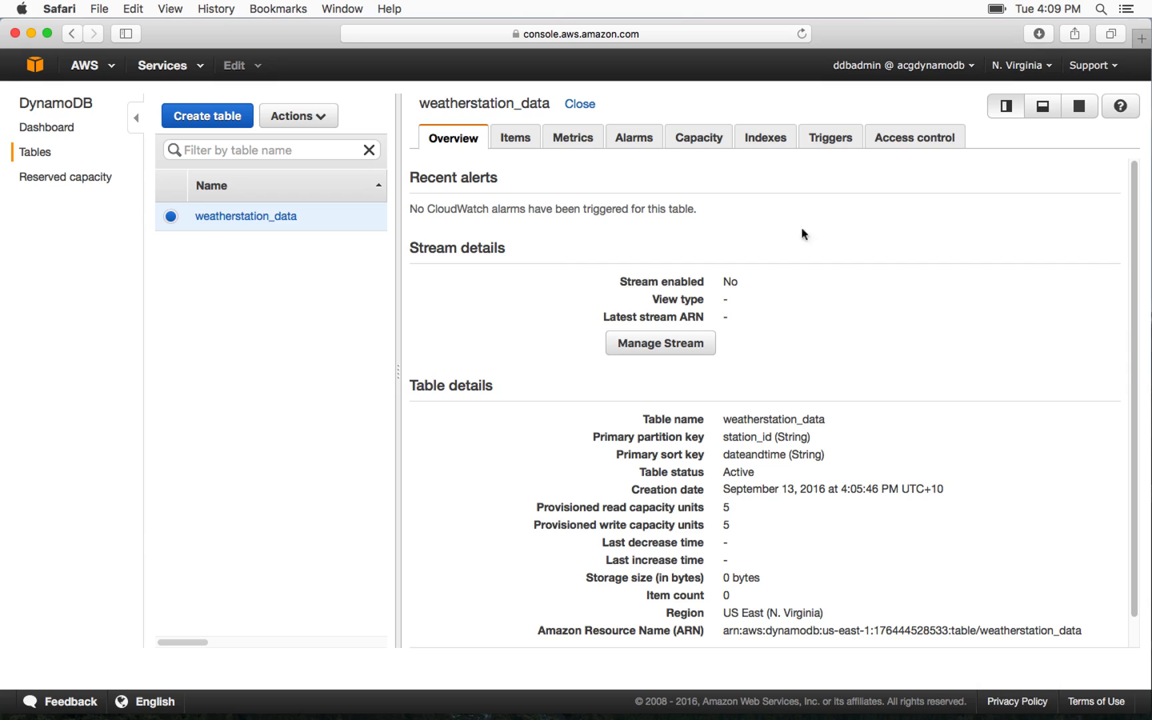
{"action": "scroll", "coordinate": [812, 232], "scroll_direction": "down", "scroll_amount": 2}
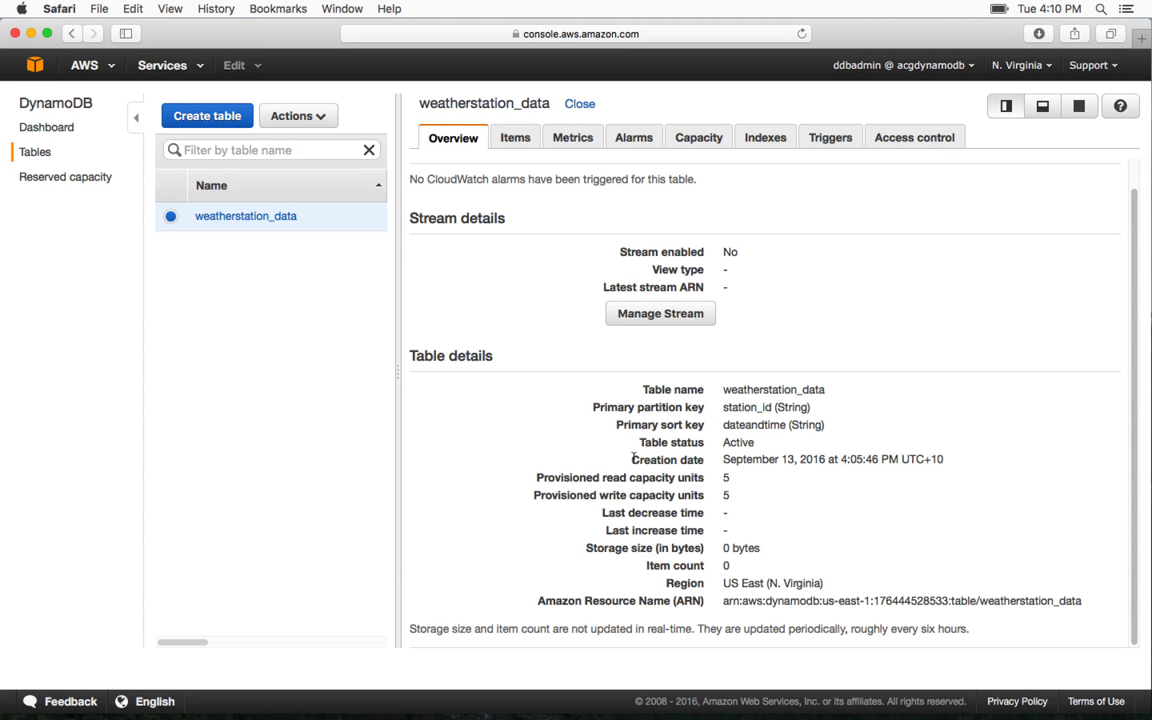
{"action": "mouse_move", "coordinate": [762, 459]}
{"action": "left_click_drag", "start_coordinate": [763, 566], "coordinate": [588, 535]}
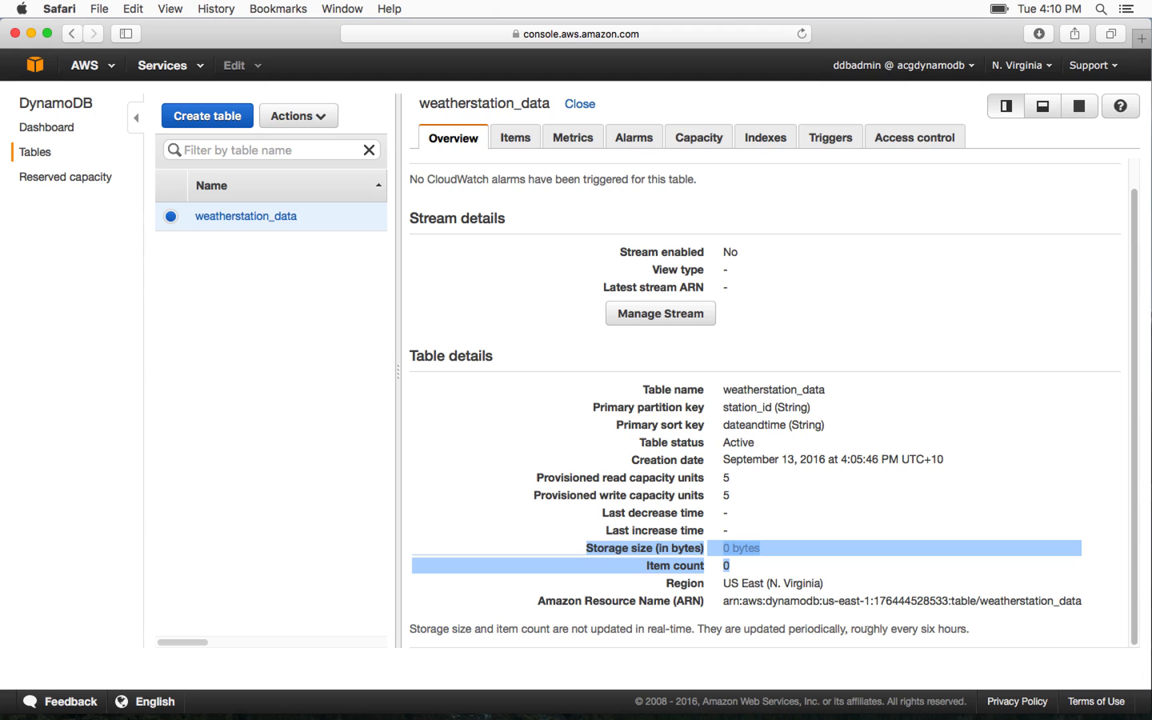
{"action": "left_click", "coordinate": [933, 511]}
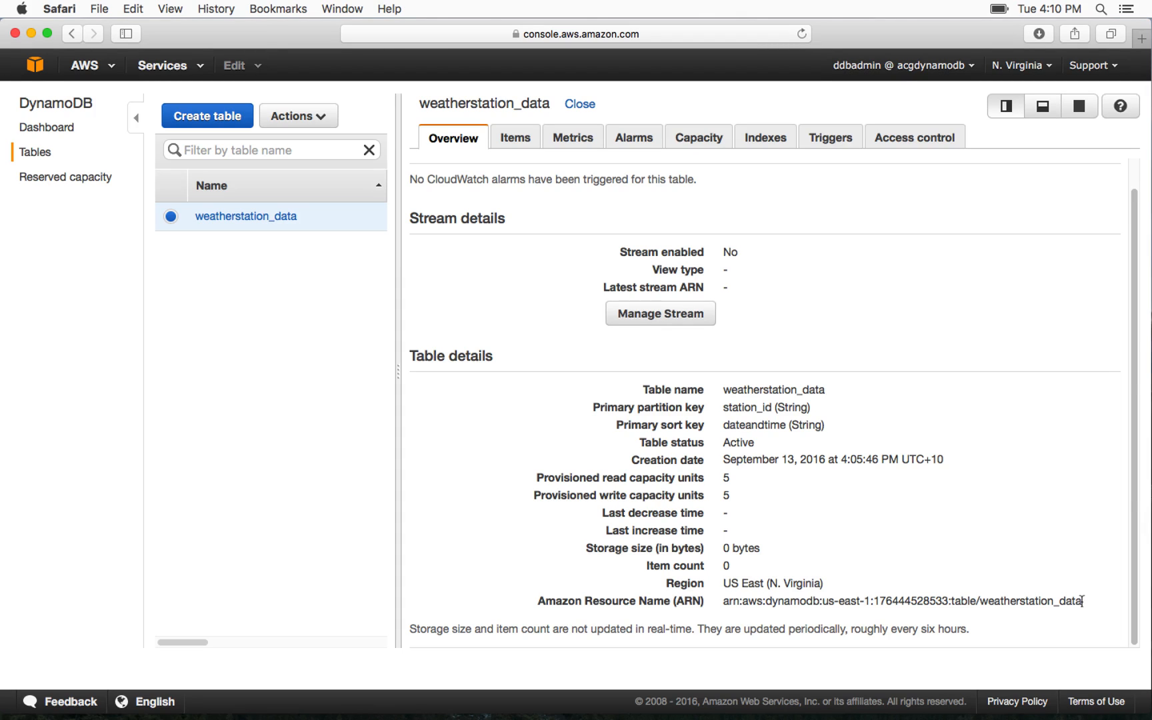
Review the access control, trigger and index settings of the weatherstation_data table
{"action": "left_click", "coordinate": [909, 143]}
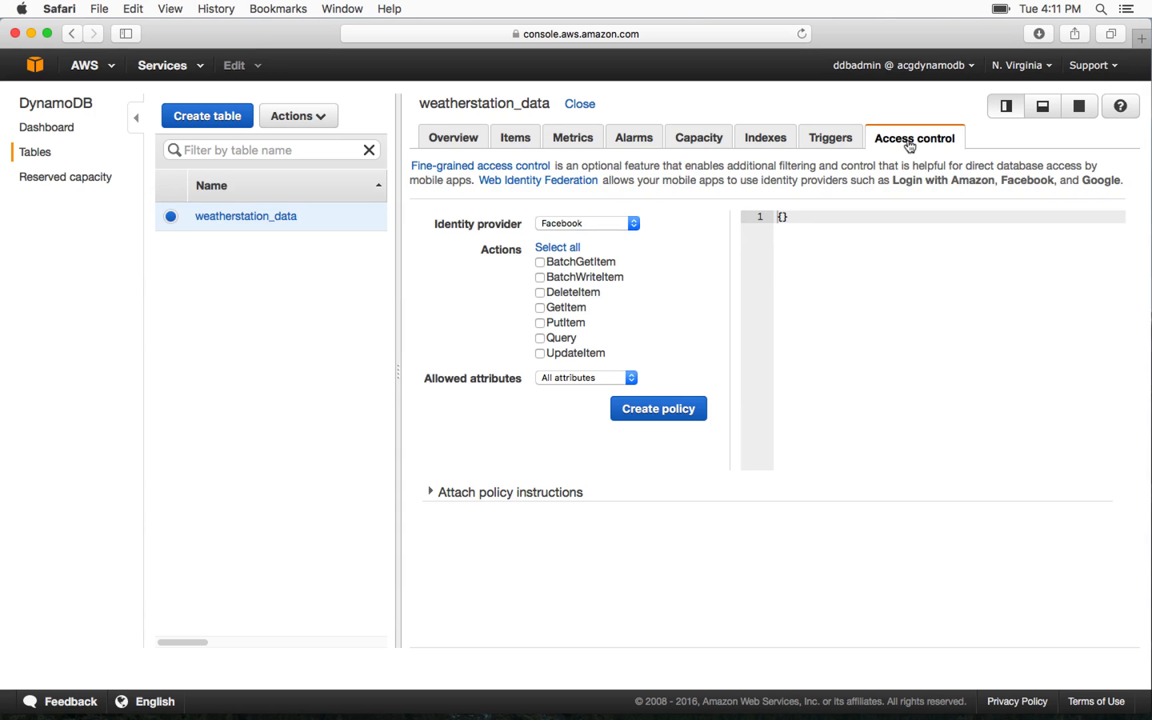
{"action": "left_click", "coordinate": [845, 143]}
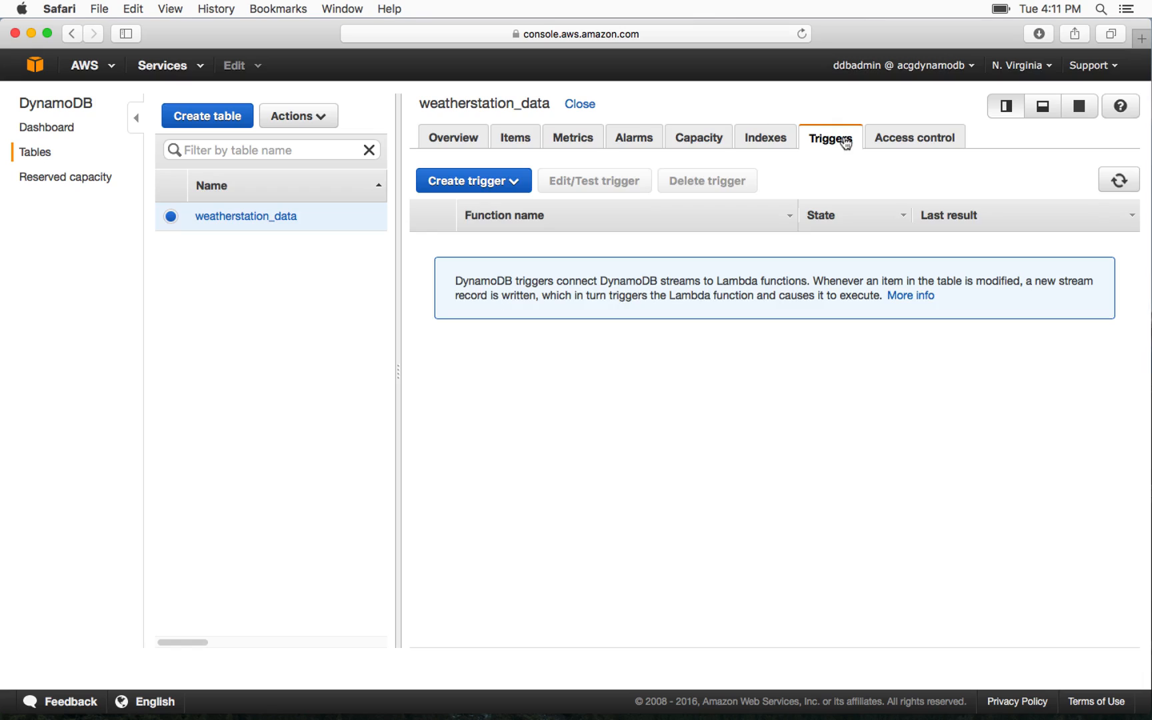
{"action": "left_click", "coordinate": [779, 136]}
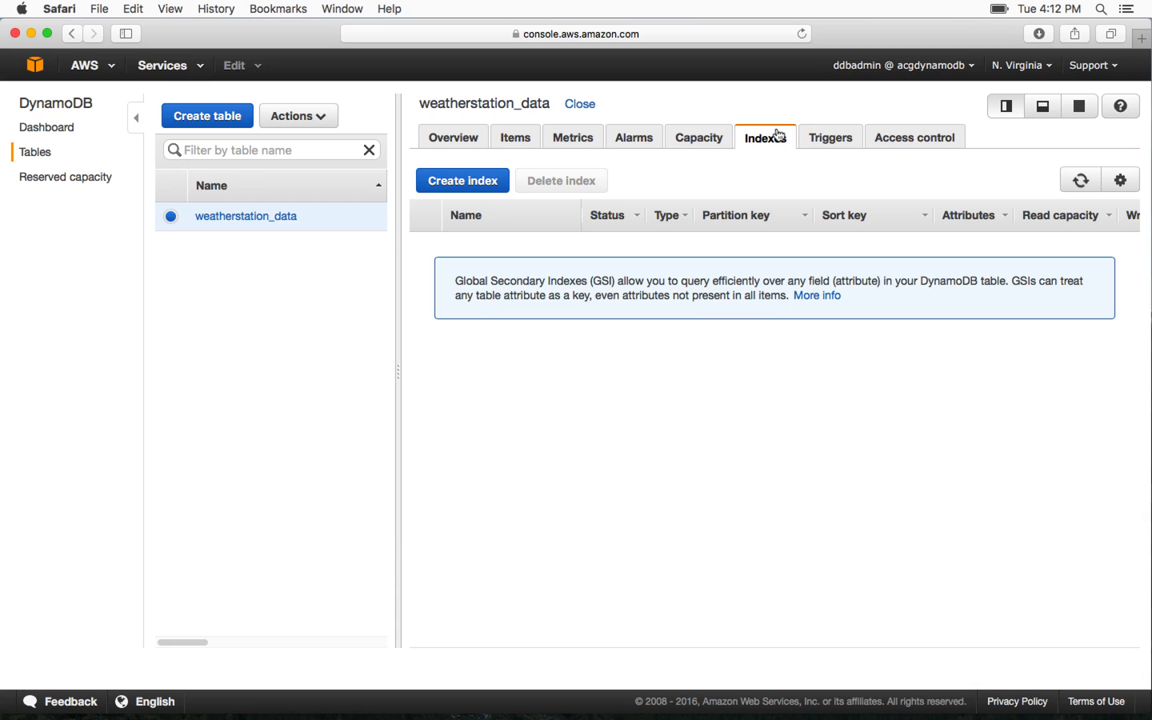
Examine the table's provisioned read and write capacity and its estimated monthly cost
{"action": "left_click", "coordinate": [702, 146]}
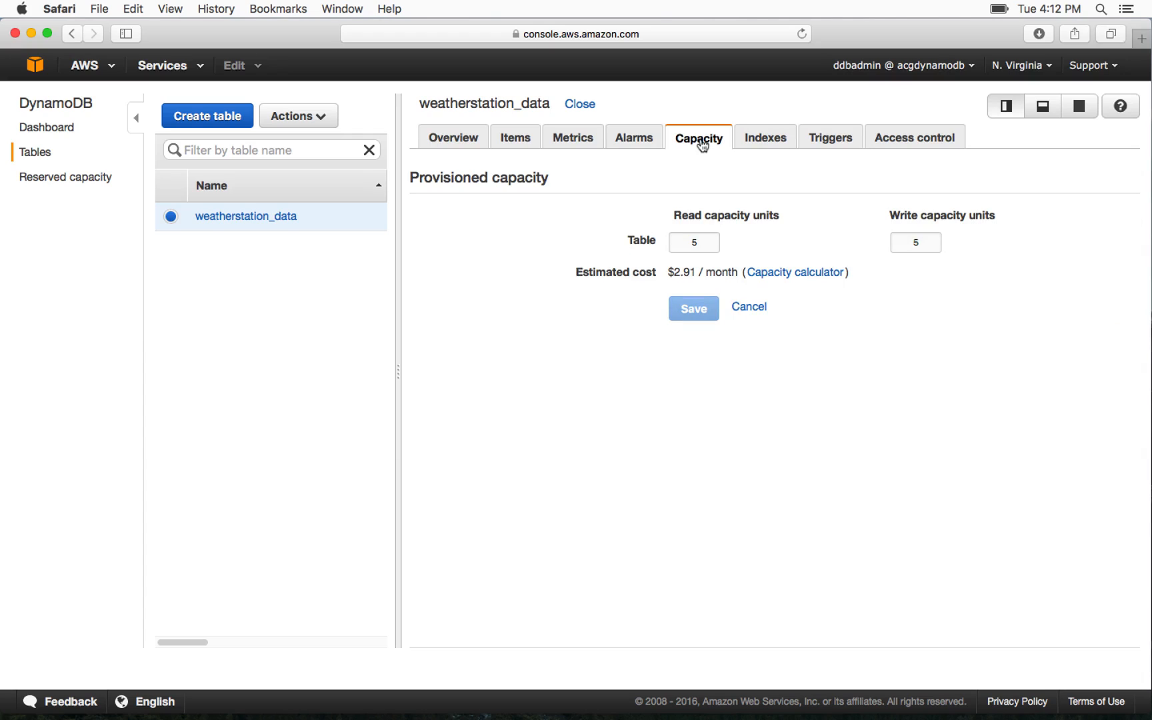
{"action": "left_click", "coordinate": [701, 244]}
{"action": "left_click_drag", "start_coordinate": [577, 271], "coordinate": [737, 270]}
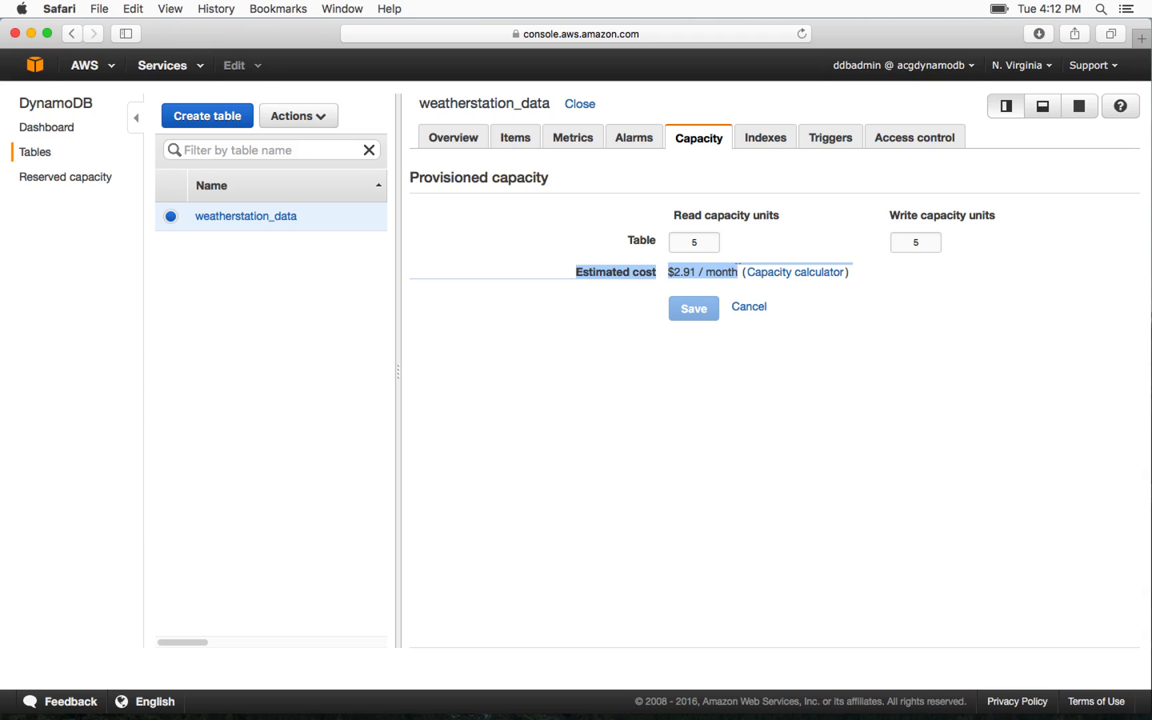
{"action": "left_click", "coordinate": [605, 220]}
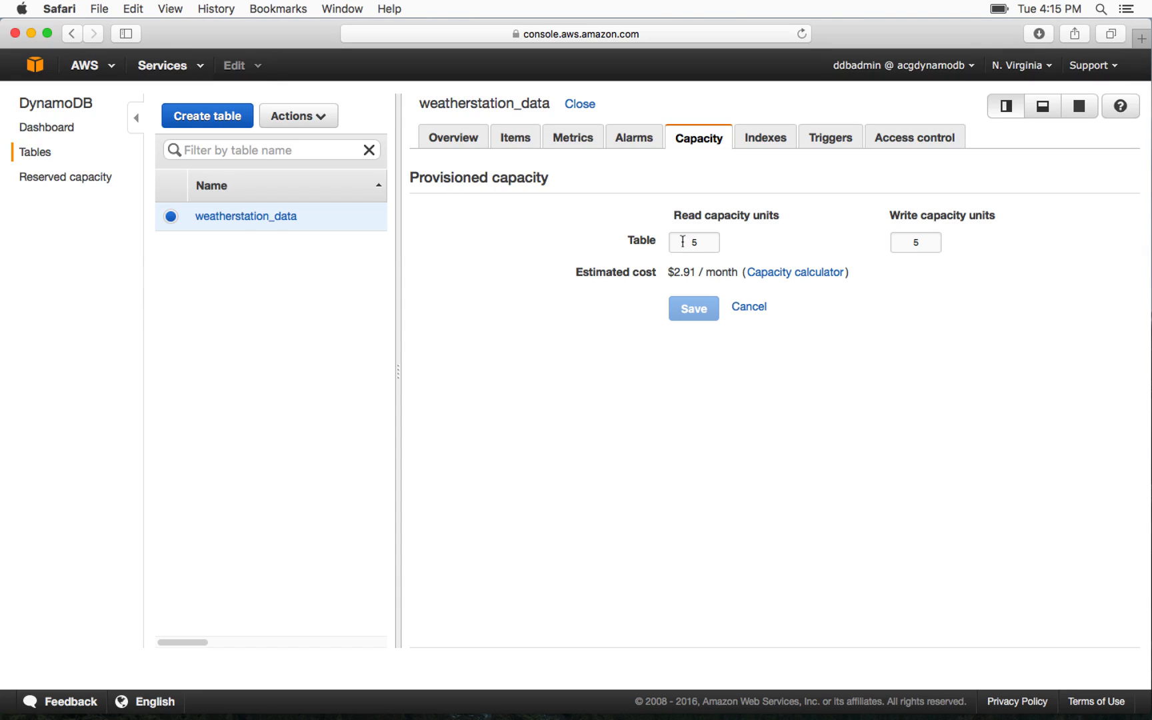
Open the table's alarms, start a new alarm, and review the available SNS topic and metric options
{"action": "left_click", "coordinate": [634, 140]}
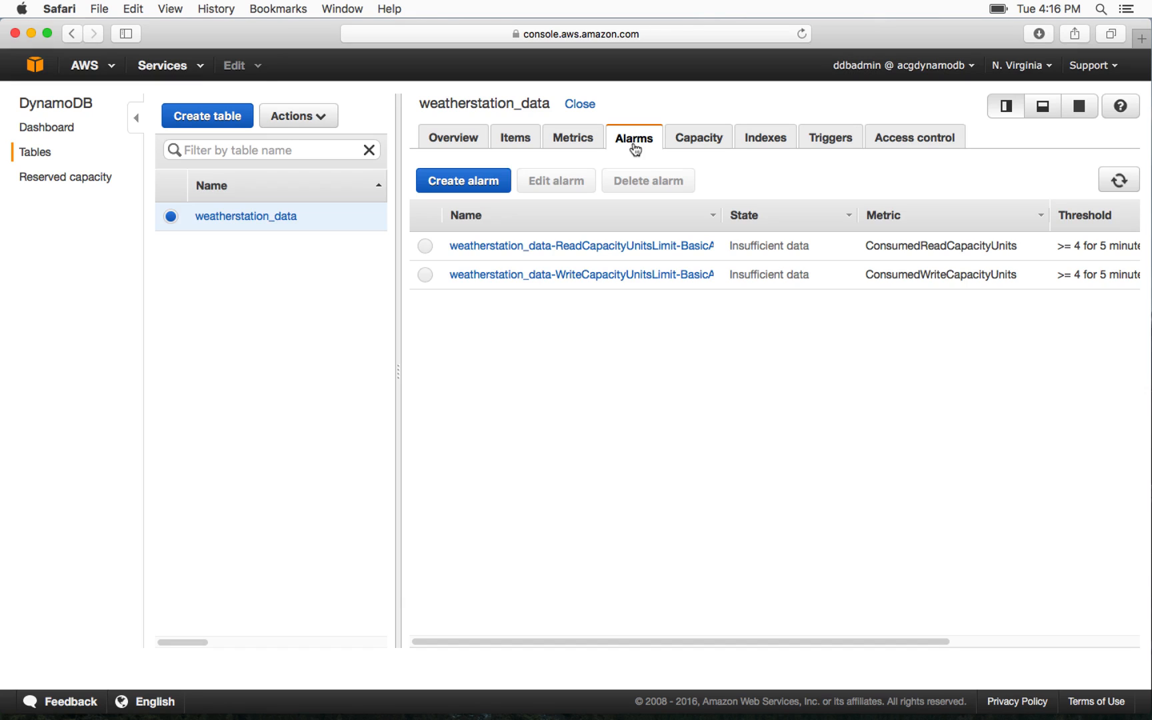
{"action": "left_click", "coordinate": [505, 186]}
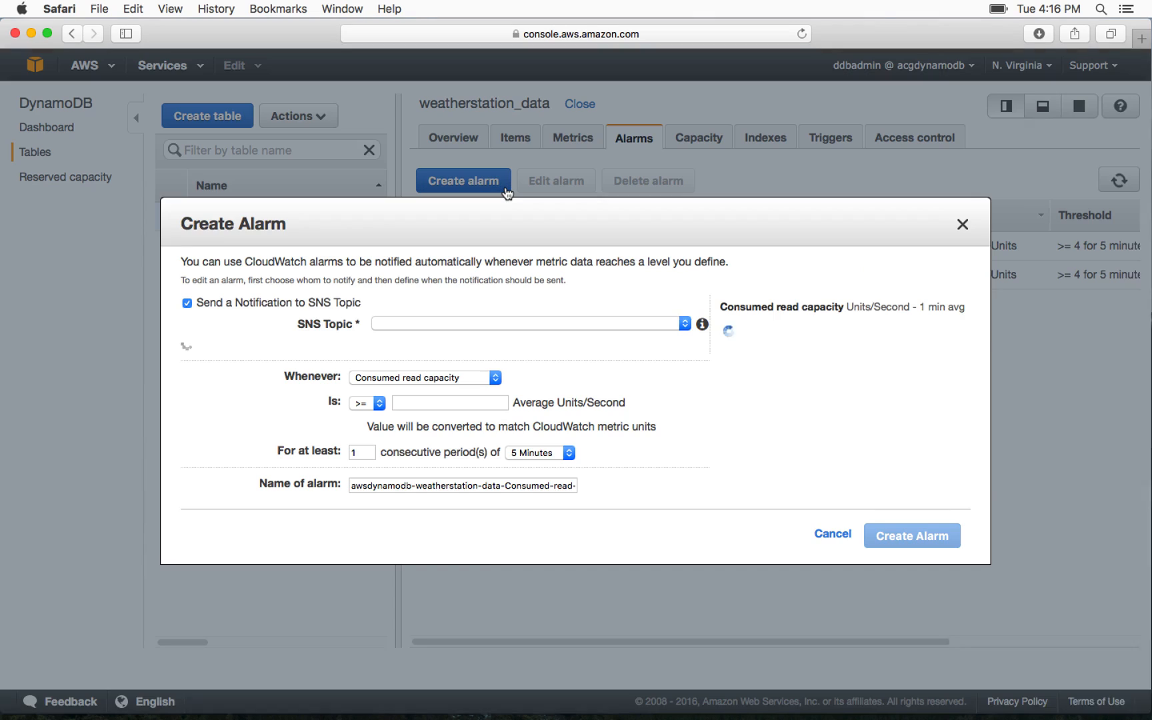
{"action": "left_click", "coordinate": [415, 322]}
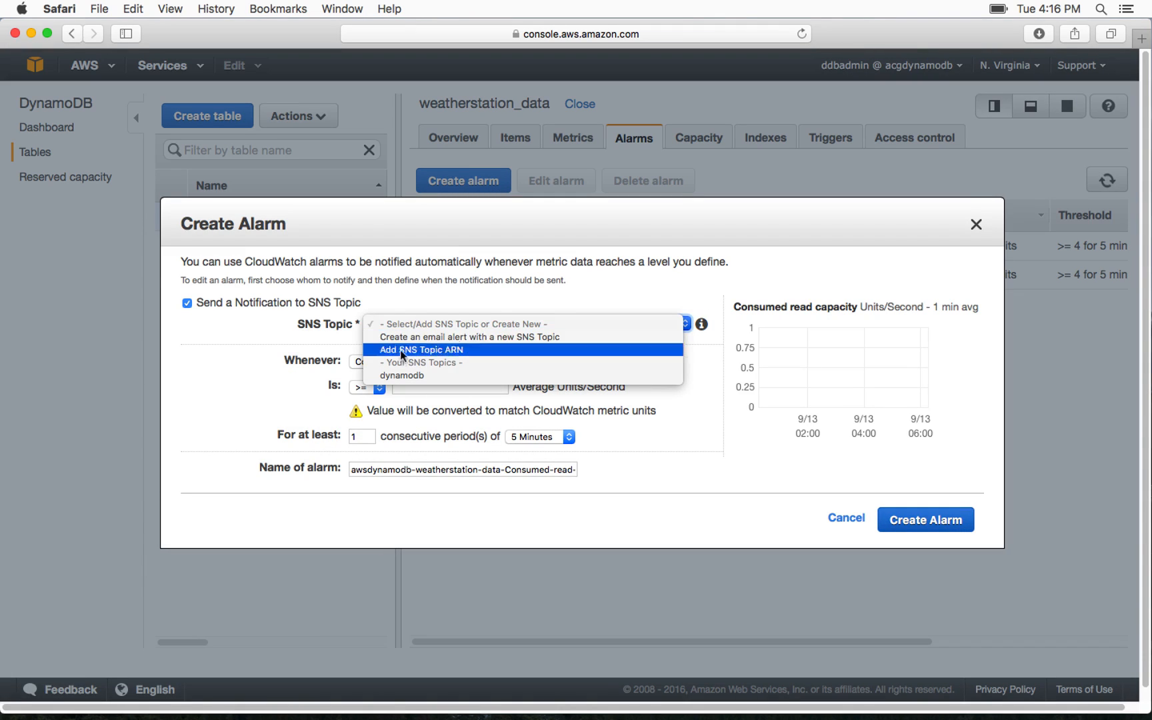
{"action": "left_click", "coordinate": [416, 300]}
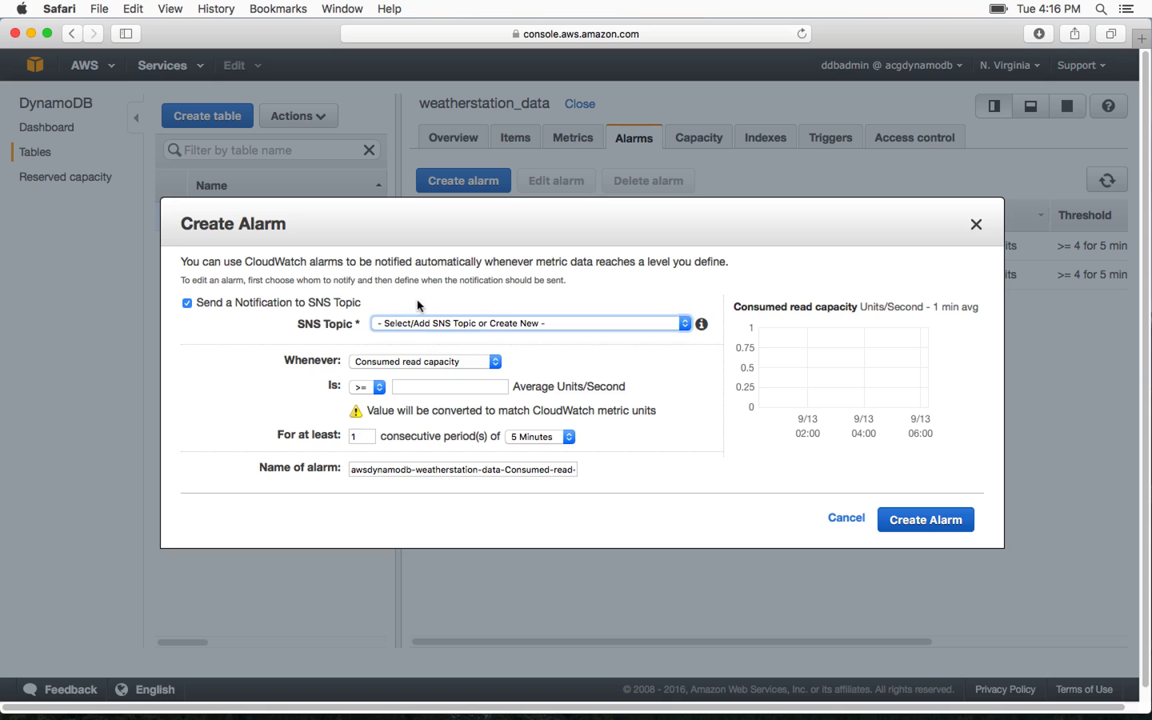
{"action": "left_click", "coordinate": [392, 363]}
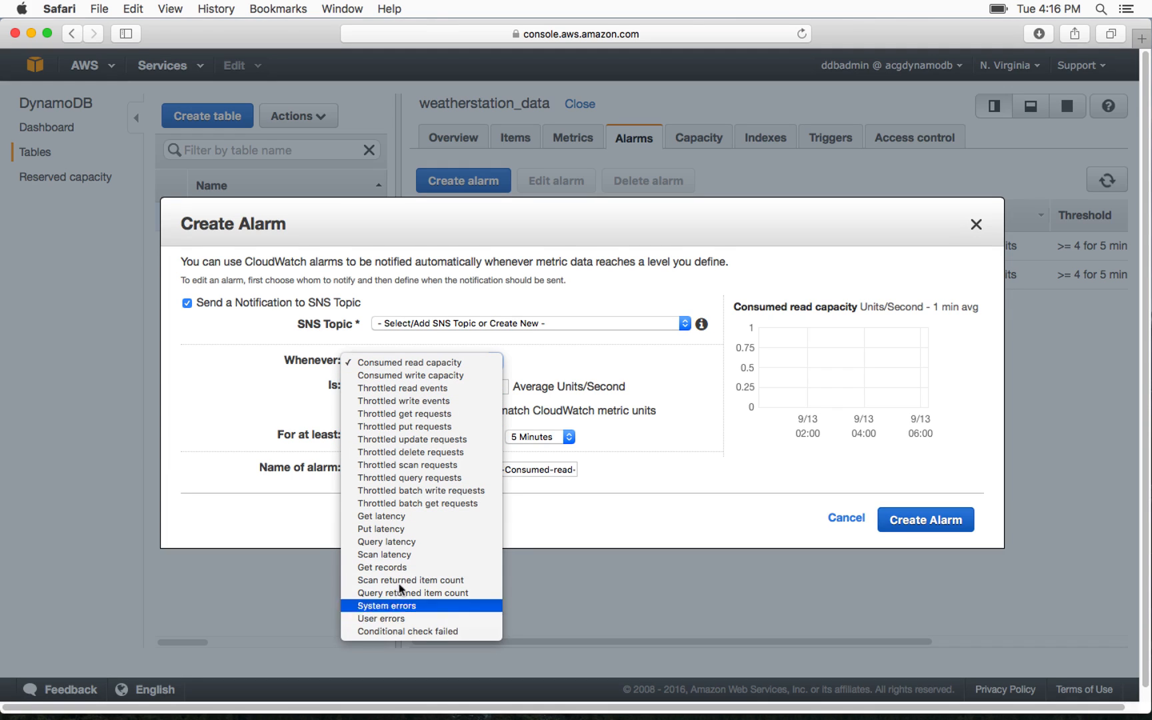
{"action": "left_click", "coordinate": [316, 423]}
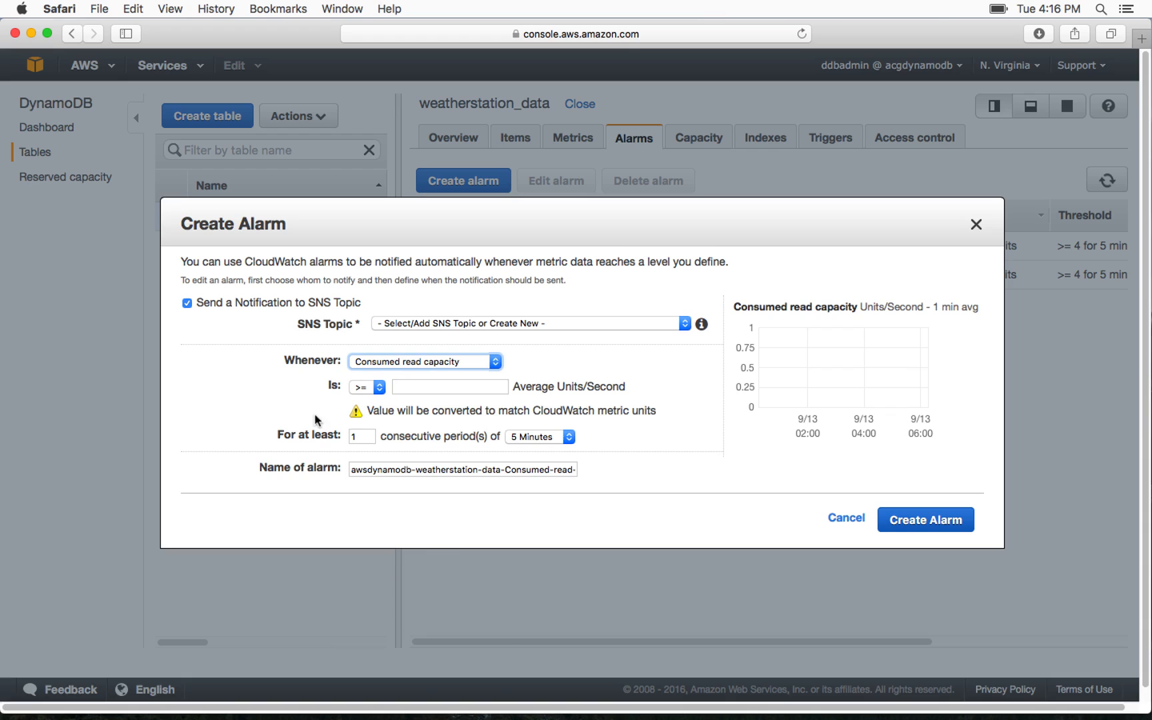
Try the > comparison for the new alarm, review its threshold and period options, and discard the alarm
{"action": "left_click", "coordinate": [370, 388]}
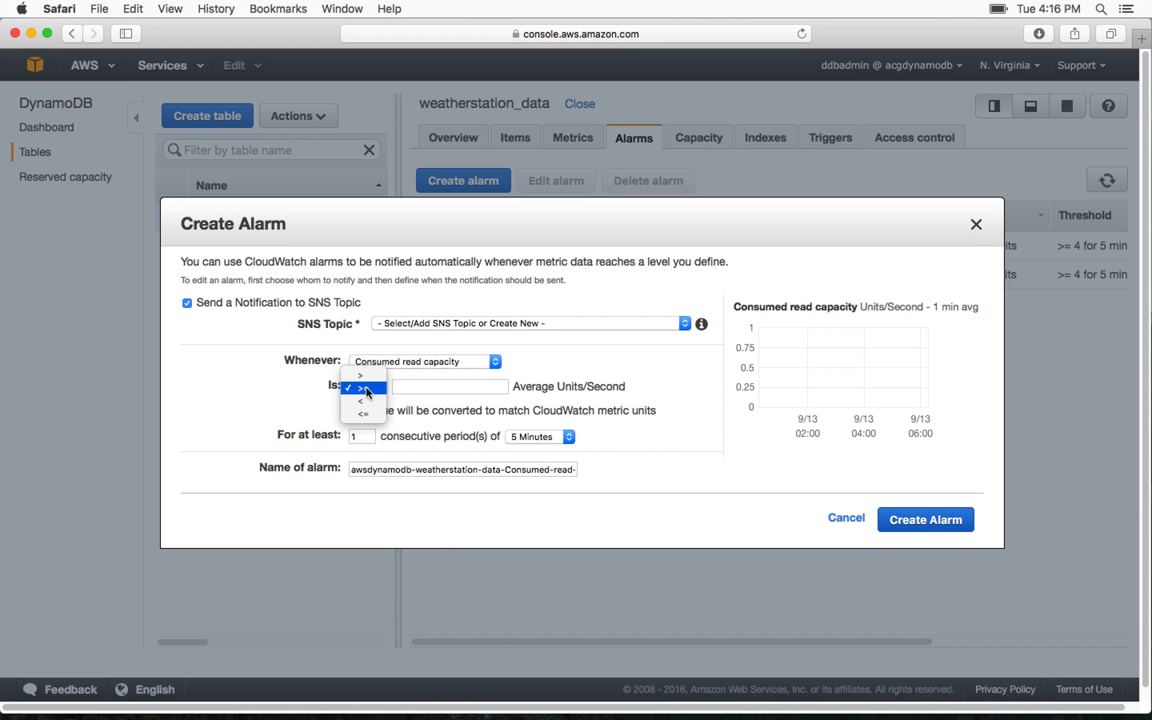
{"action": "left_click", "coordinate": [368, 376]}
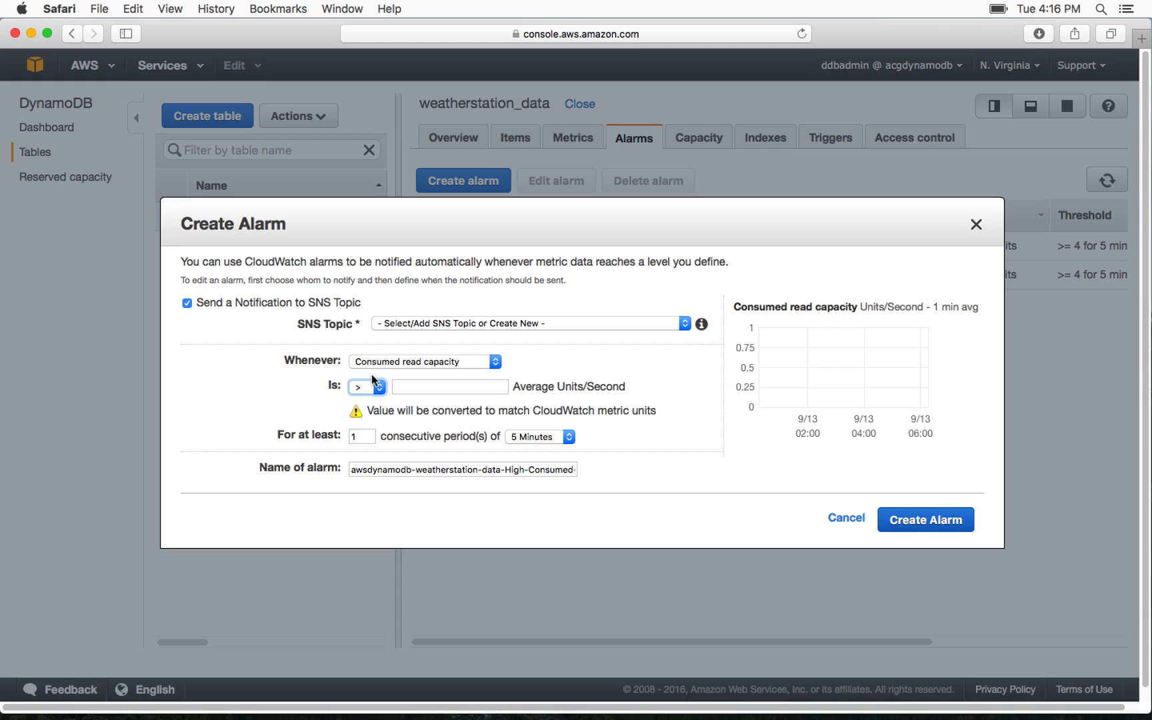
{"action": "left_click", "coordinate": [373, 387]}
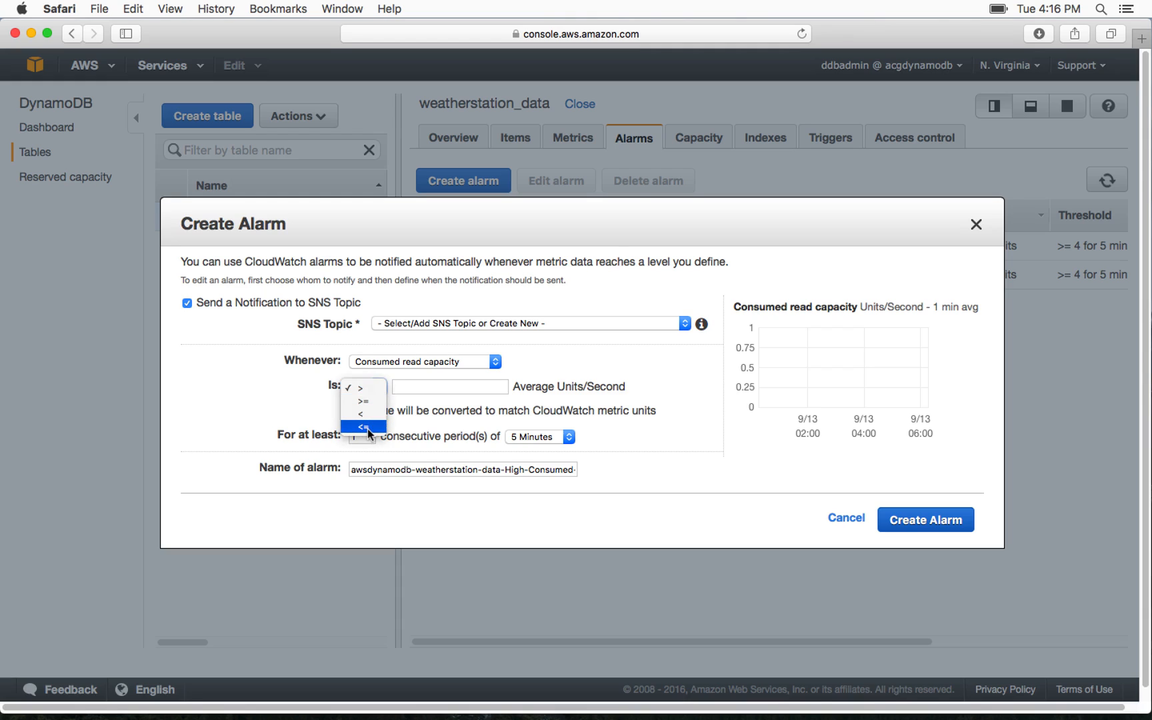
{"action": "left_click", "coordinate": [414, 390]}
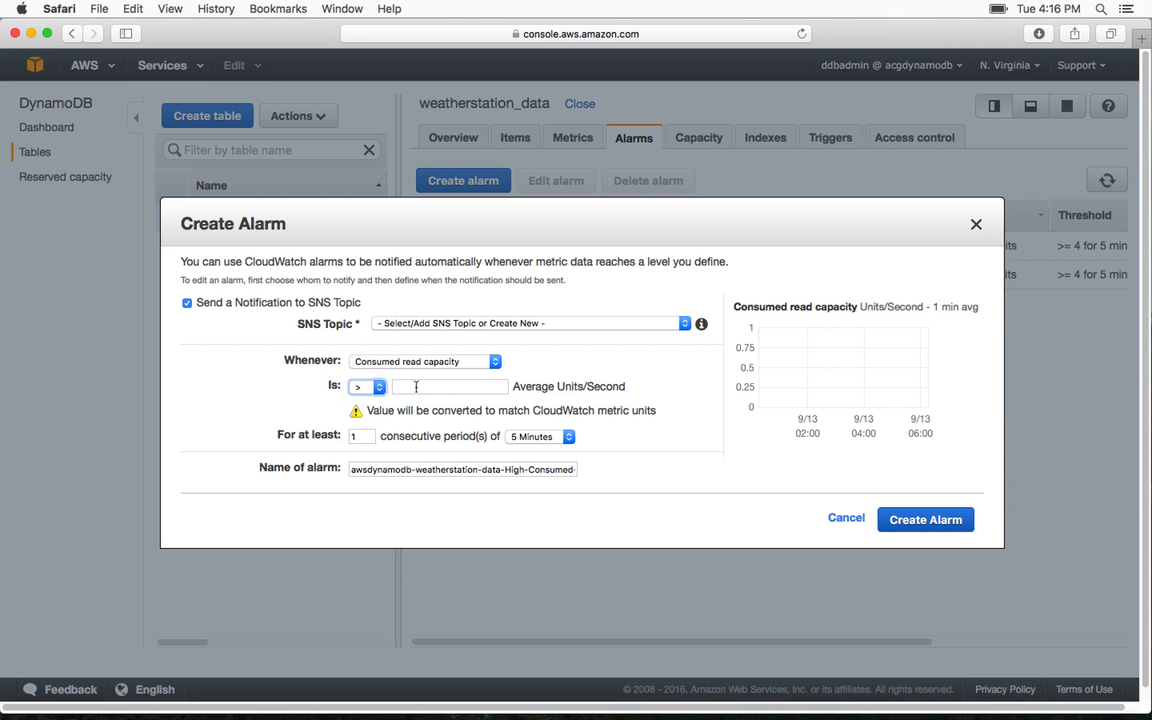
{"action": "left_click", "coordinate": [415, 386]}
{"action": "left_click", "coordinate": [363, 437]}
{"action": "left_click", "coordinate": [525, 440]}
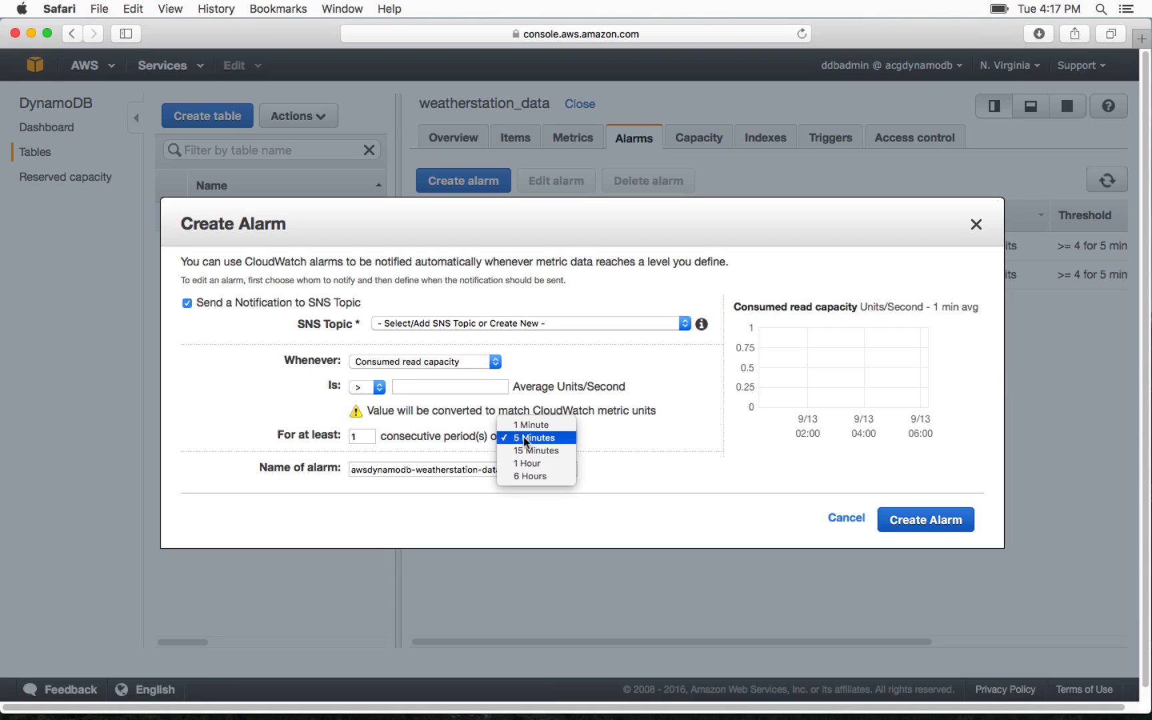
{"action": "left_click", "coordinate": [549, 352]}
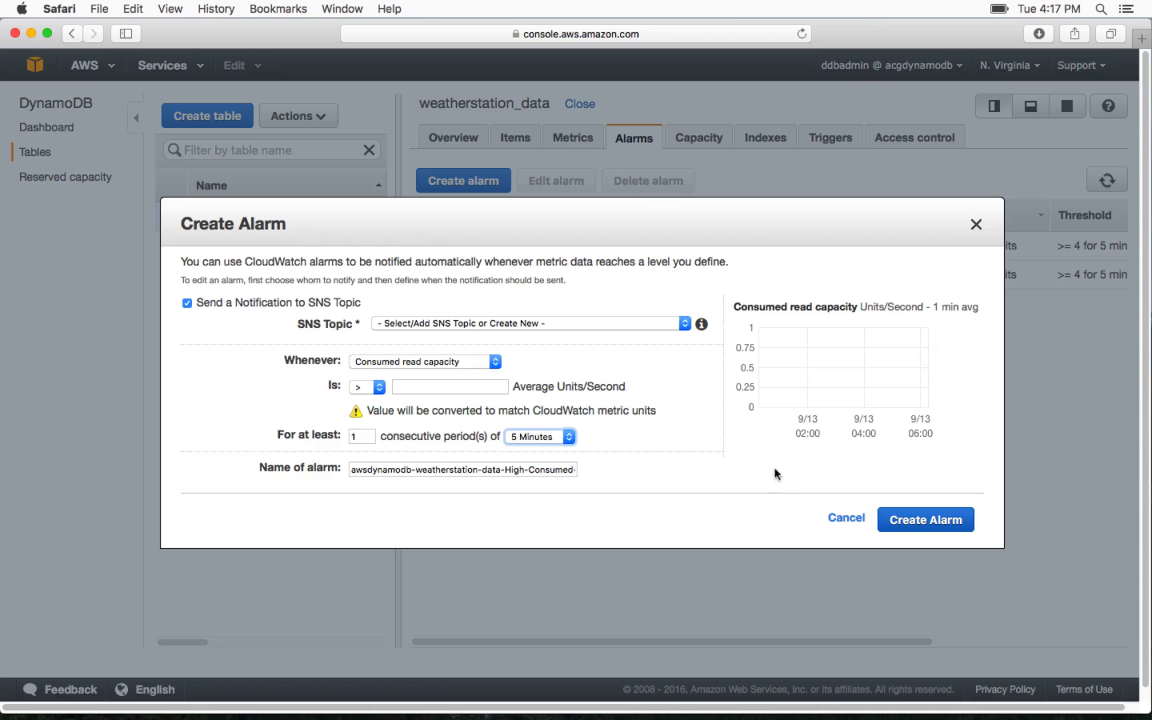
{"action": "left_click", "coordinate": [846, 517]}
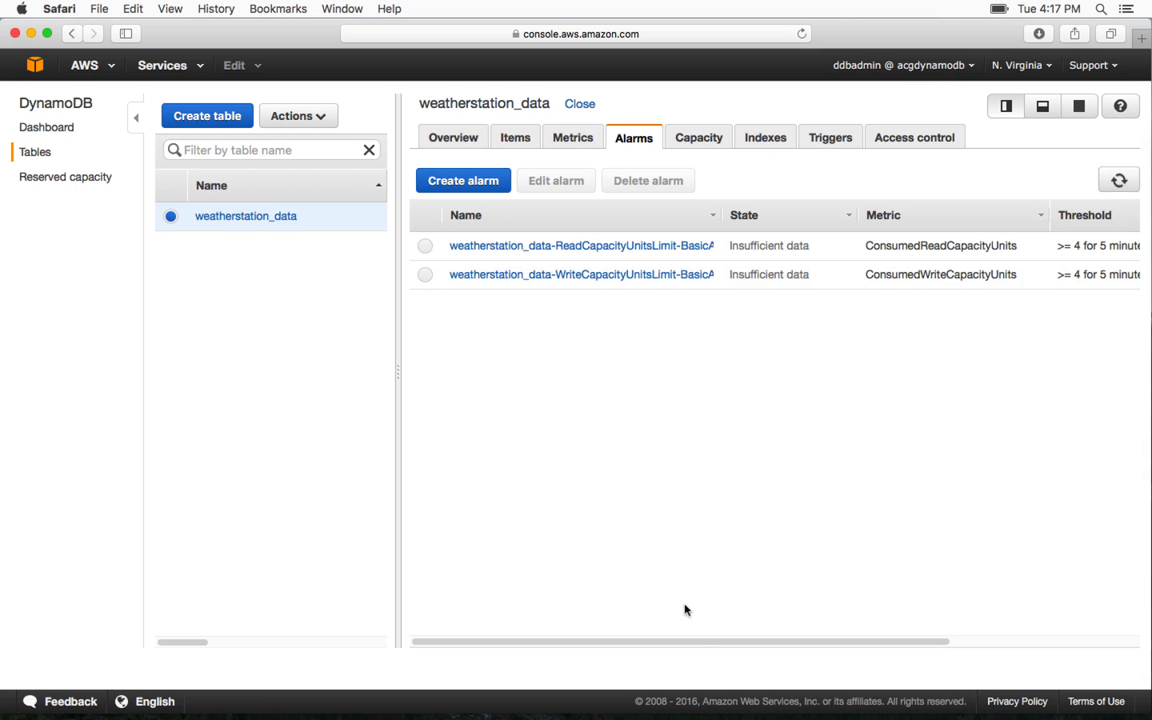
Examine the thresholds and notification actions of the table's two existing capacity alarms
{"action": "left_click_drag", "start_coordinate": [695, 638], "coordinate": [811, 640]}
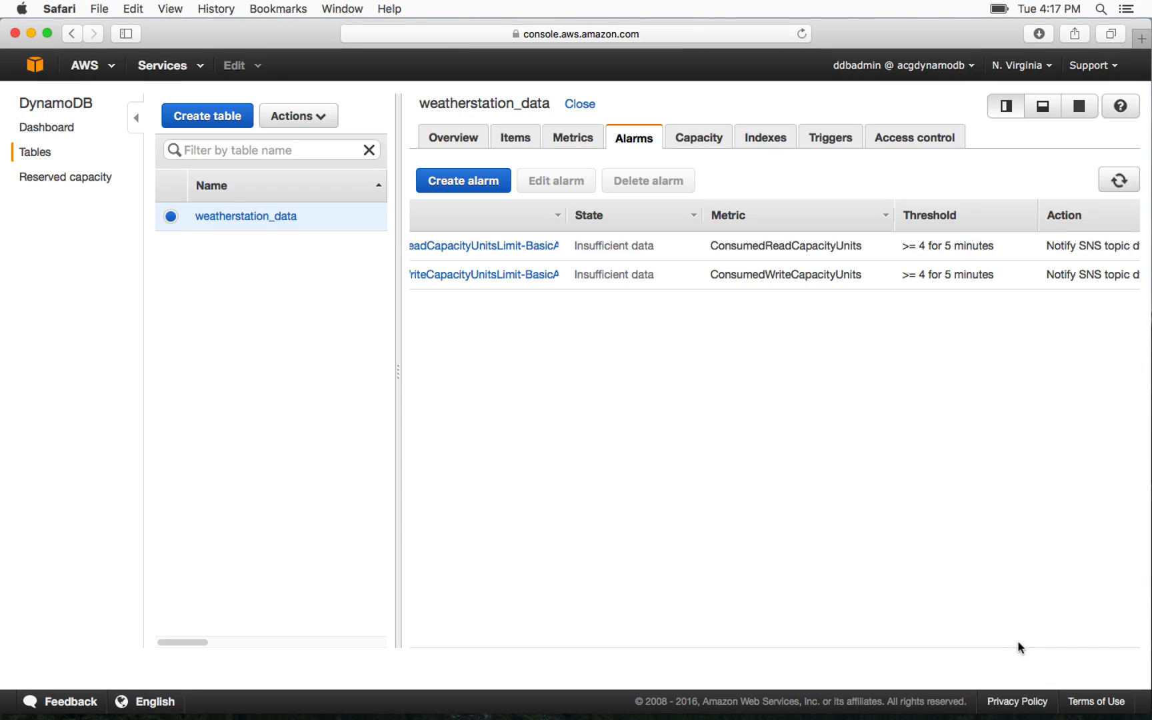
{"action": "left_click_drag", "start_coordinate": [1018, 639], "coordinate": [1107, 640]}
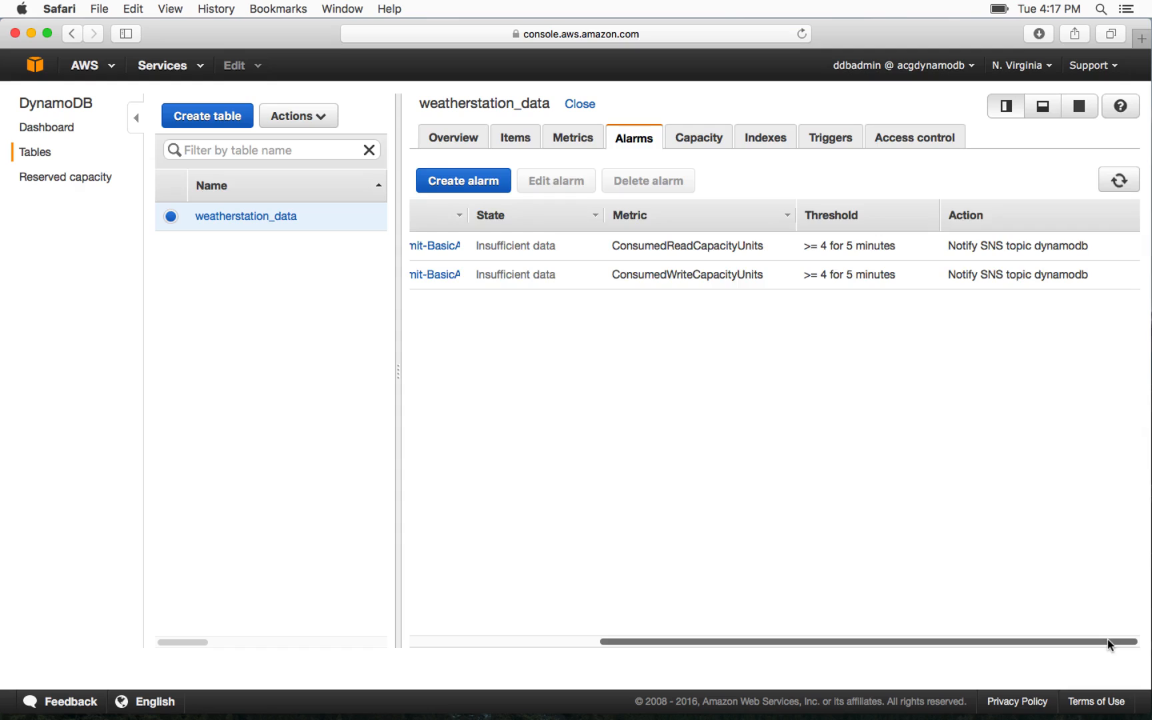
Review the table's metric charts and the CloudWatch metrics by category, and return to the DynamoDB console
{"action": "left_click", "coordinate": [569, 138]}
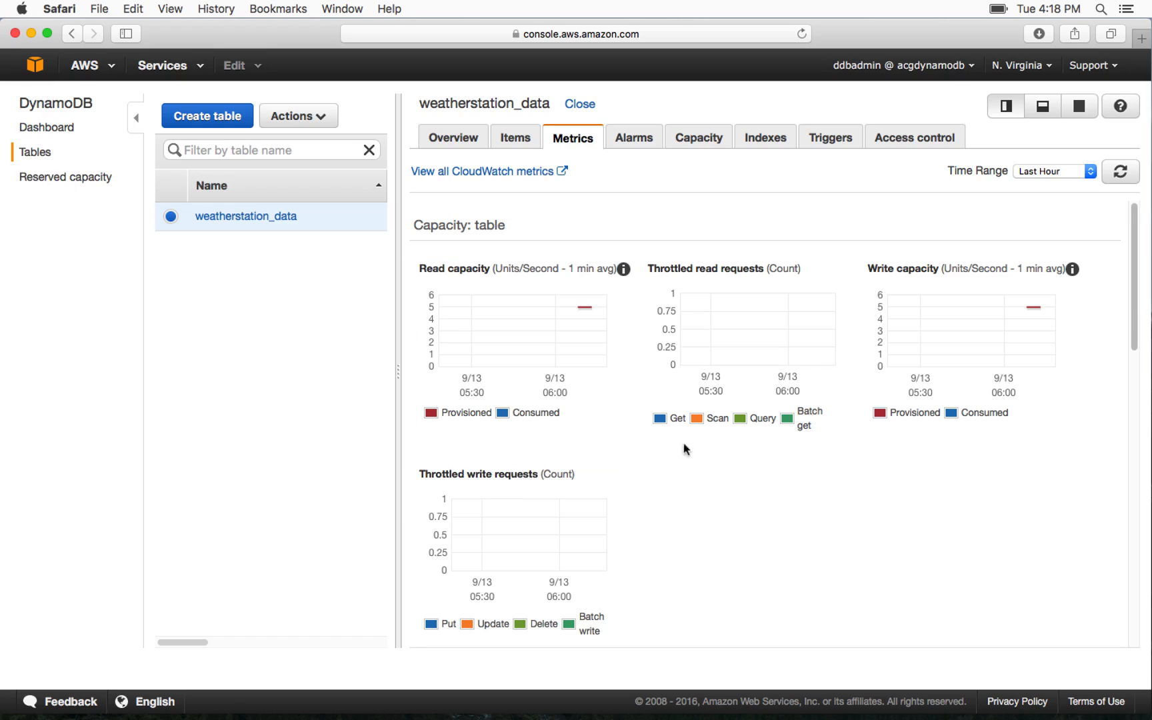
{"action": "left_click", "coordinate": [531, 173]}
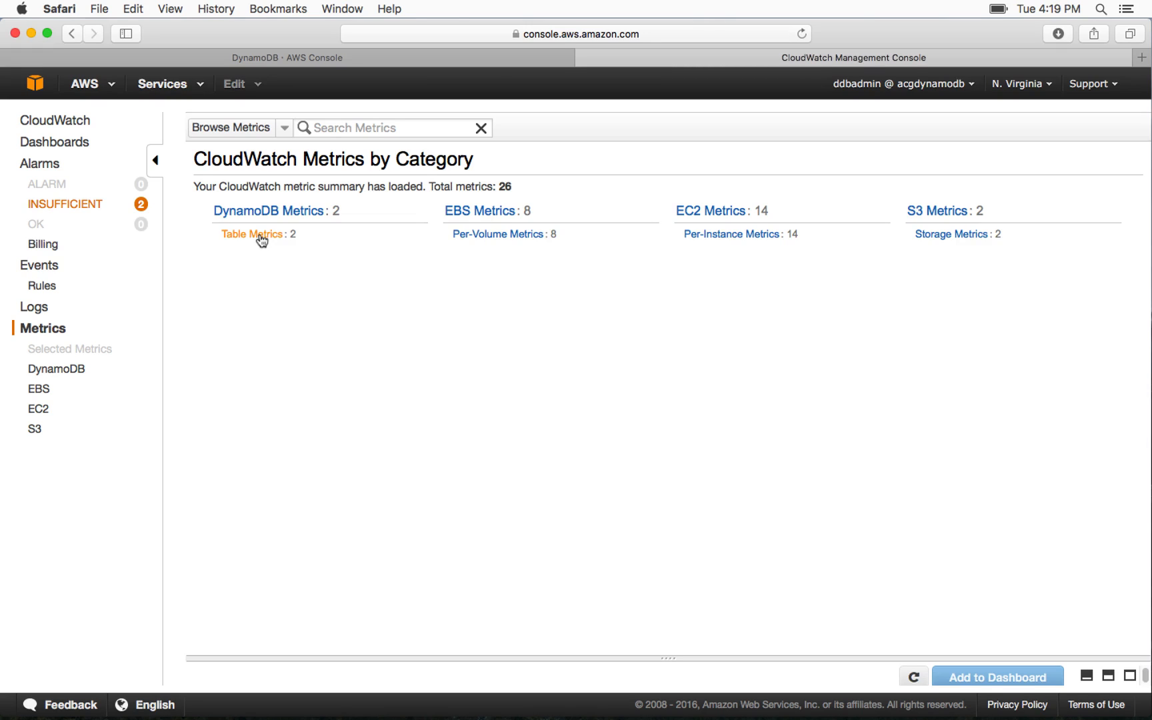
{"action": "left_click", "coordinate": [363, 59]}
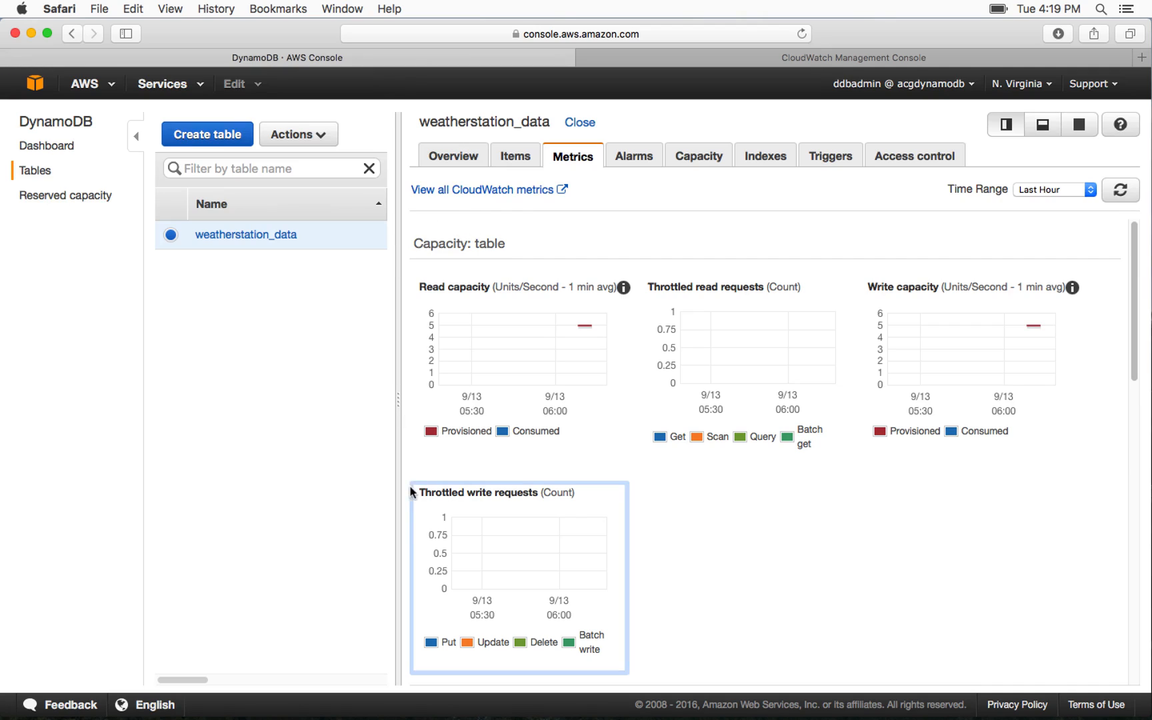
Enlarge the Throttled write requests chart, review its period, time range and statistic options, and close it
{"action": "left_click", "coordinate": [568, 553]}
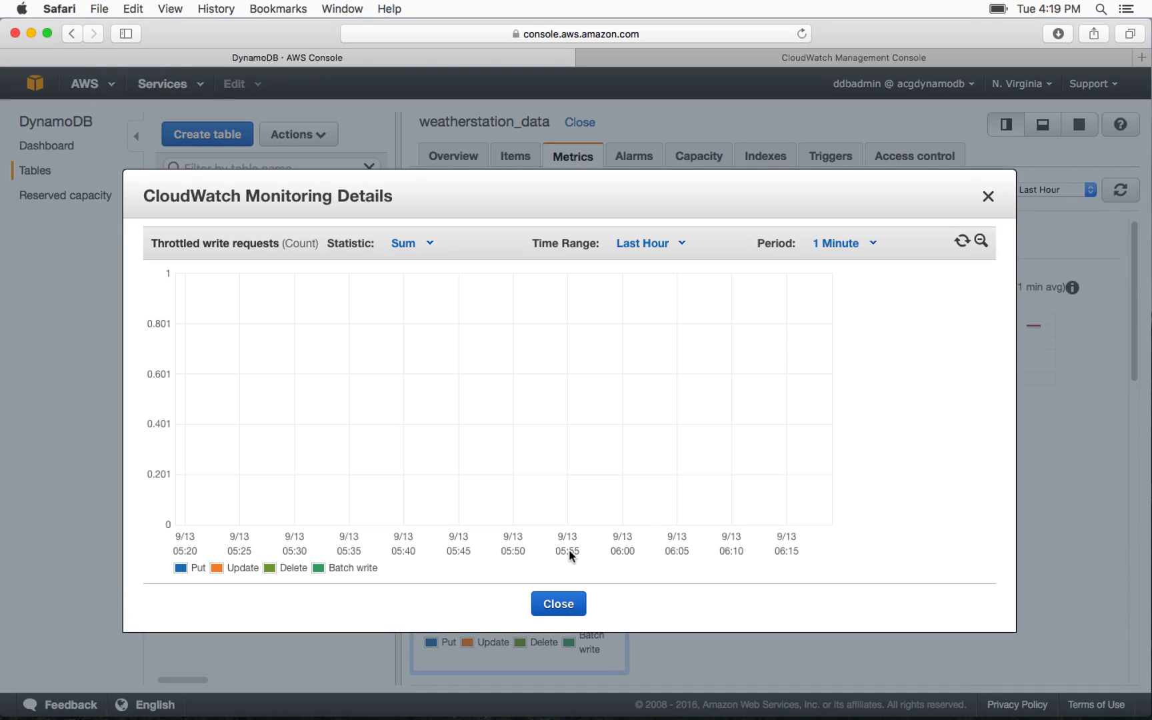
{"action": "left_click", "coordinate": [867, 248]}
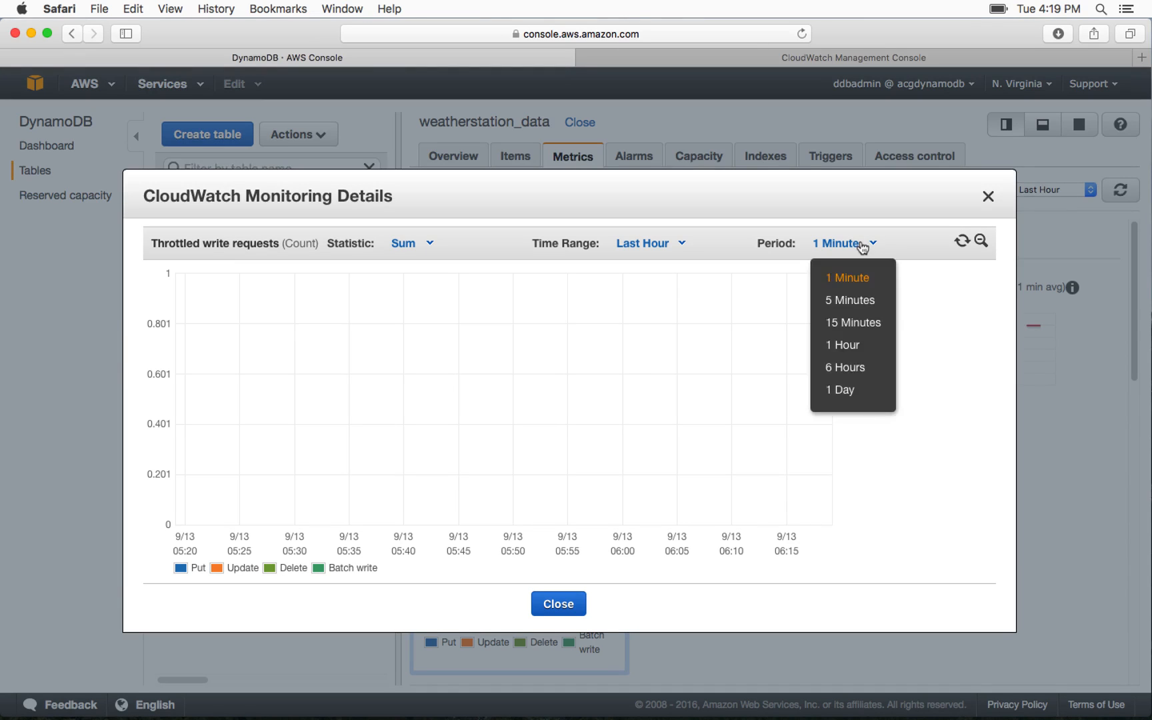
{"action": "left_click", "coordinate": [867, 246]}
{"action": "left_click", "coordinate": [676, 245]}
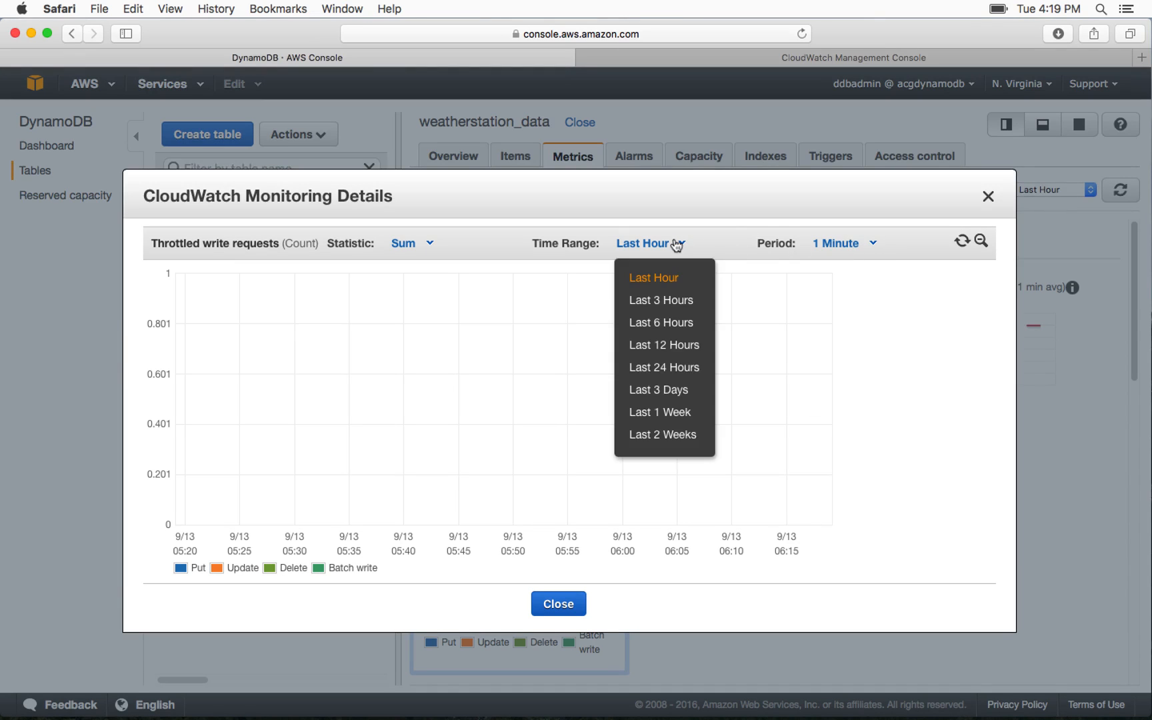
{"action": "left_click", "coordinate": [433, 244]}
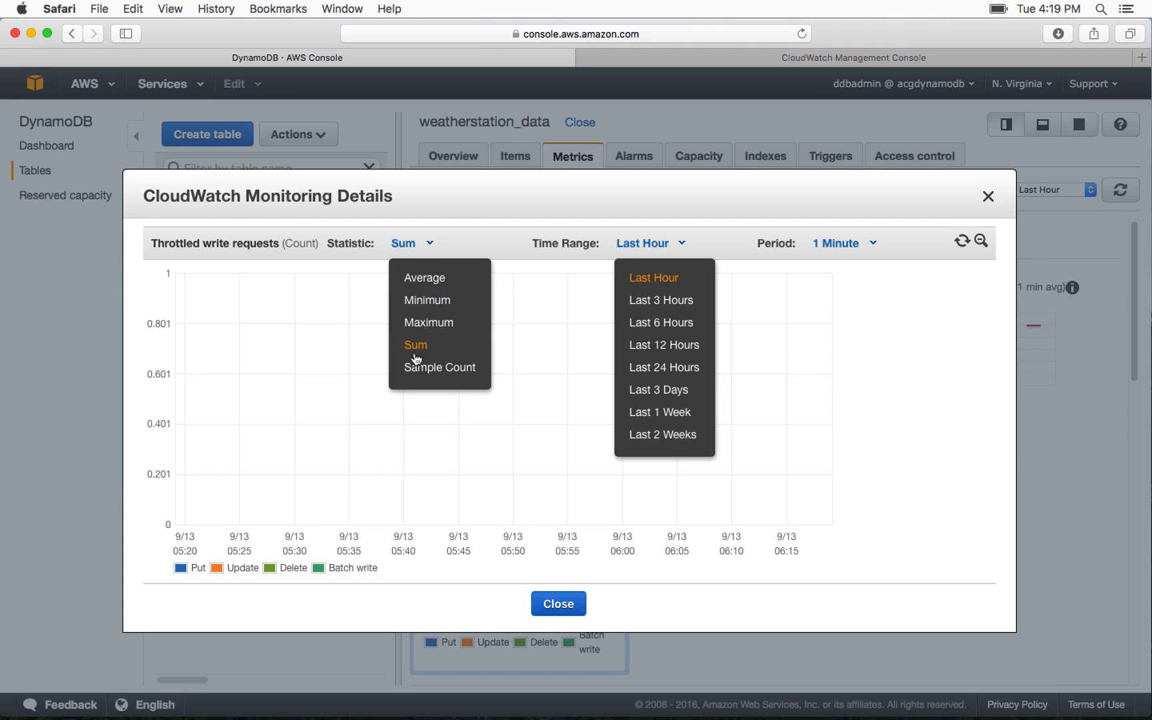
{"action": "left_click", "coordinate": [987, 196]}
{"action": "left_click", "coordinate": [988, 196]}
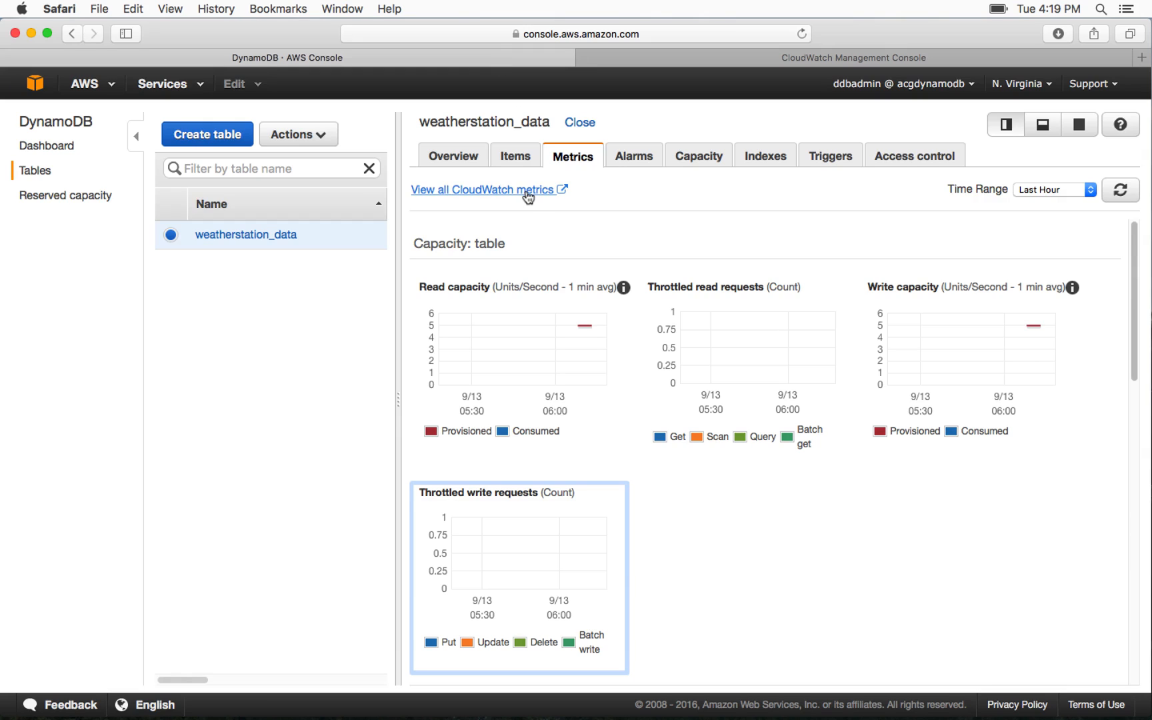
View the table's items and the attribute fields for a new item, and close the form without saving
{"action": "left_click", "coordinate": [529, 163]}
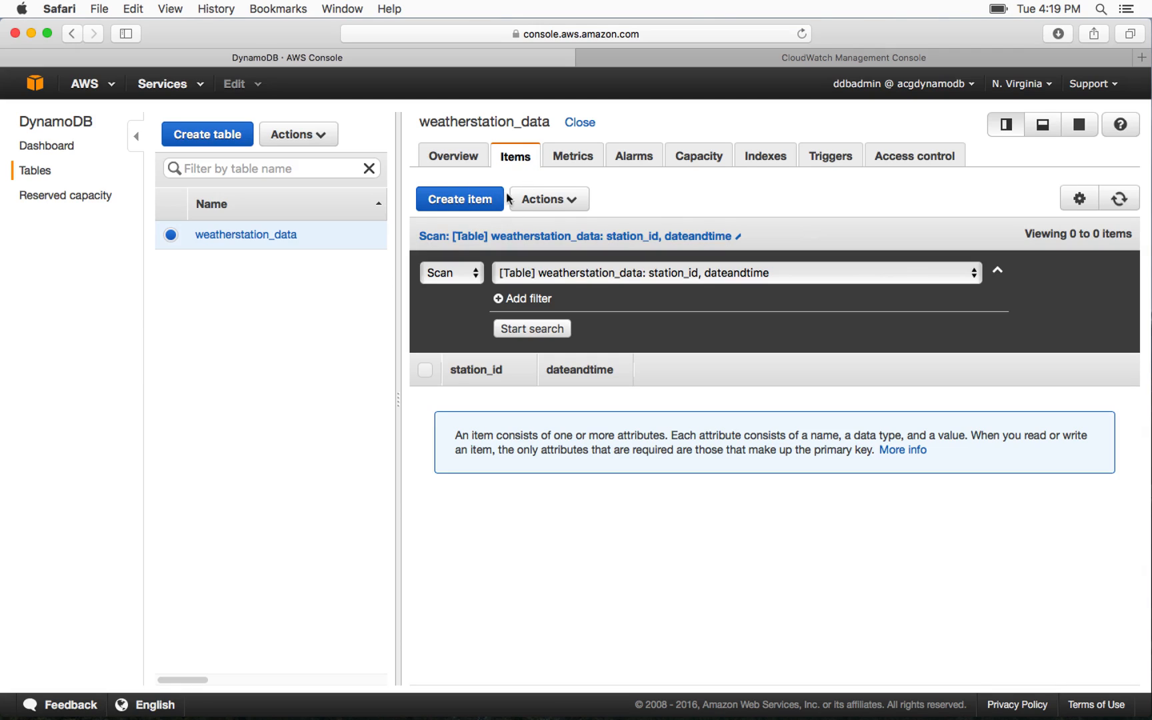
{"action": "left_click", "coordinate": [473, 199]}
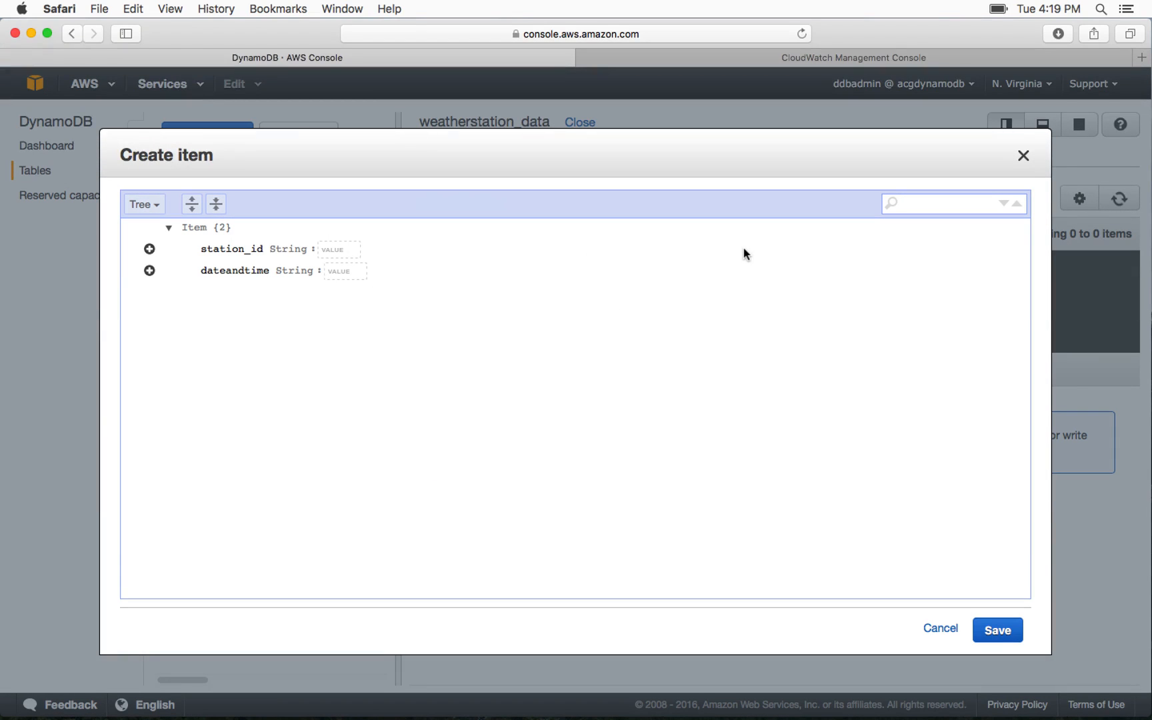
{"action": "left_click", "coordinate": [1023, 157]}
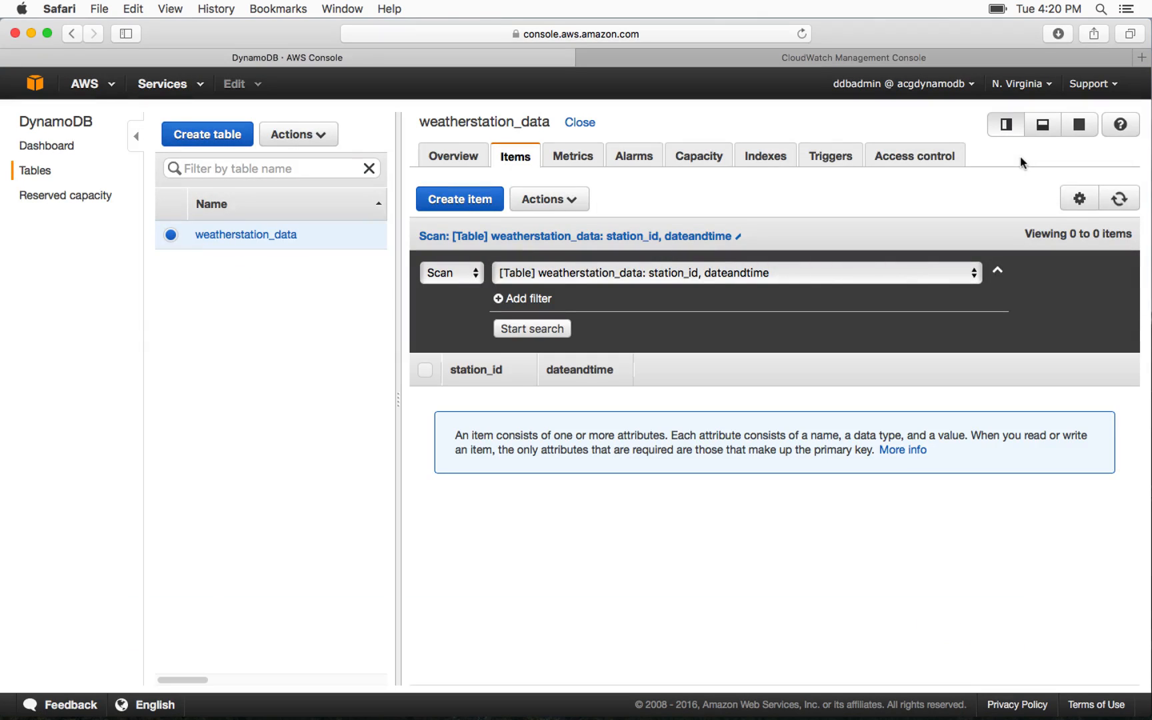